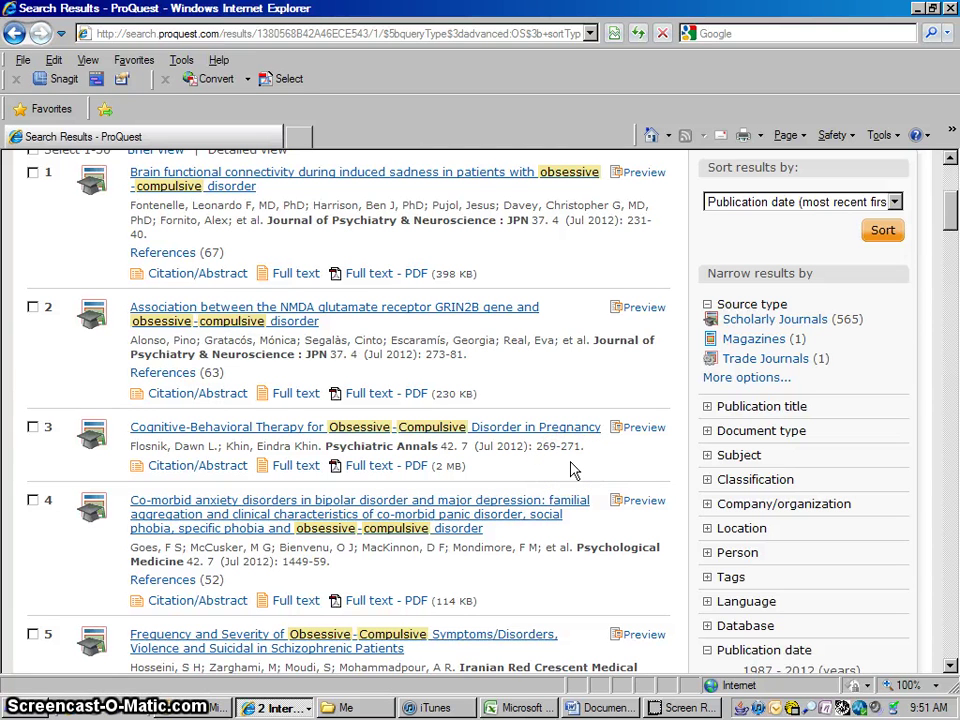
Step: Open search result 3, 'Cognitive-Behavioral Therapy for Obsessive-Compulsive Disorder in Pregnancy', in ProQuest
{"action": "left_click", "coordinate": [385, 432]}
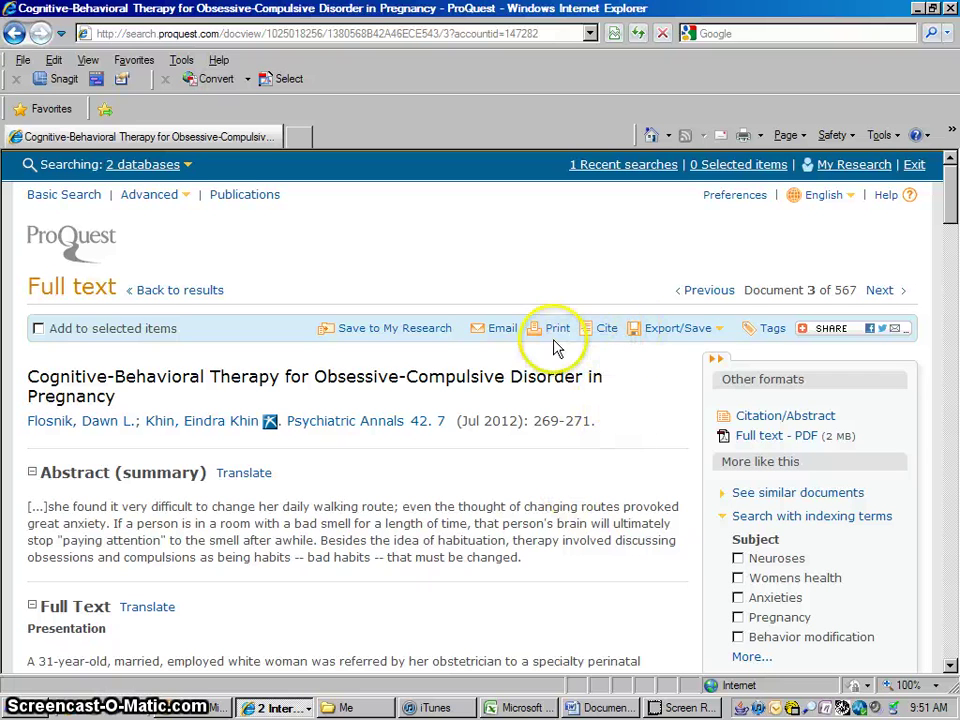
Step: Show the article's Cite dialog with MLA 7th Edition kept as the citation style
{"action": "left_click", "coordinate": [607, 340]}
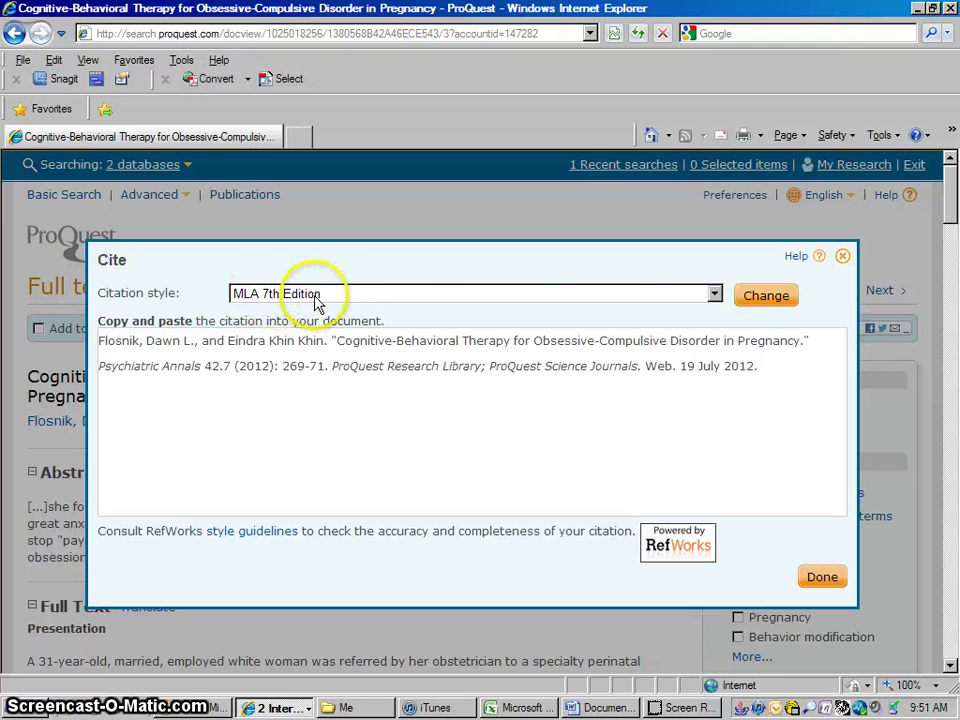
{"action": "left_click", "coordinate": [715, 295]}
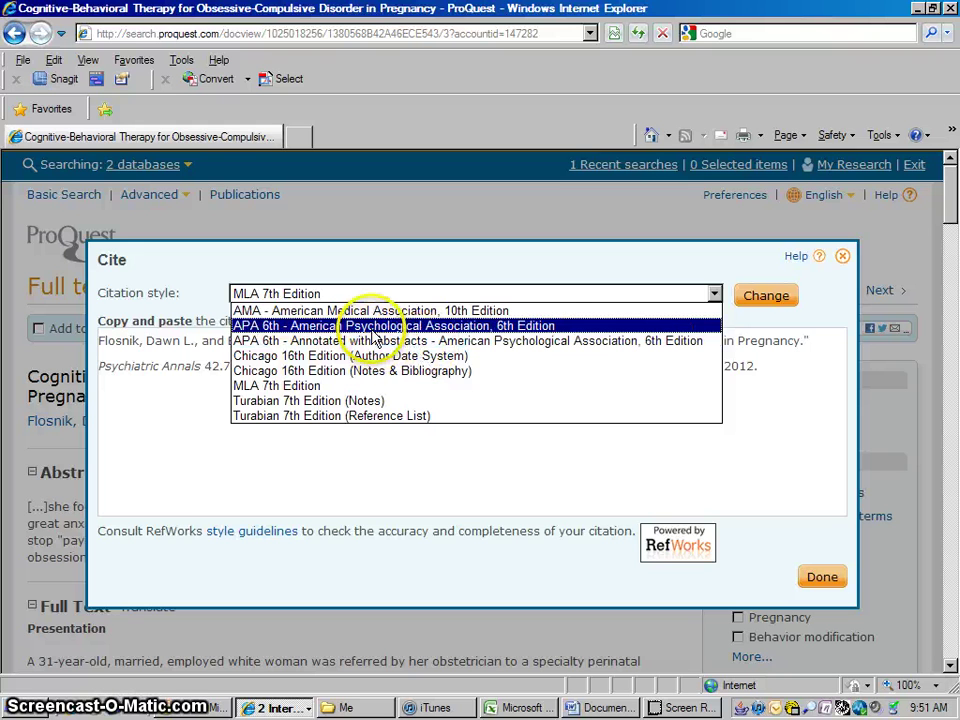
{"action": "left_click", "coordinate": [797, 415]}
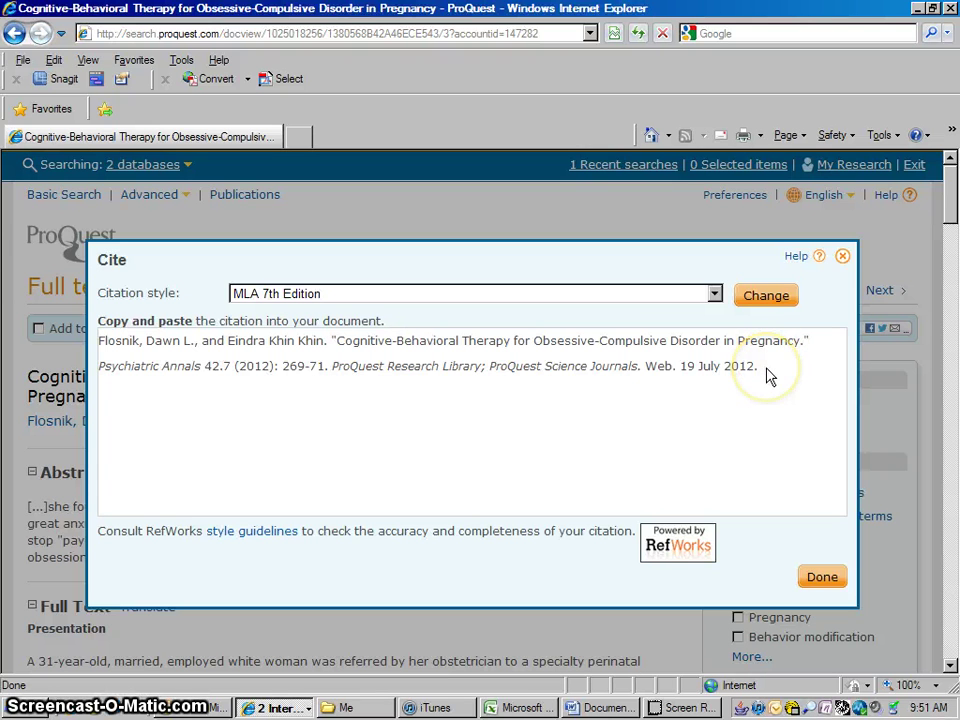
Step: Select the entire MLA citation text in the Cite dialog and copy it
{"action": "left_click_drag", "start_coordinate": [765, 375], "coordinate": [450, 370]}
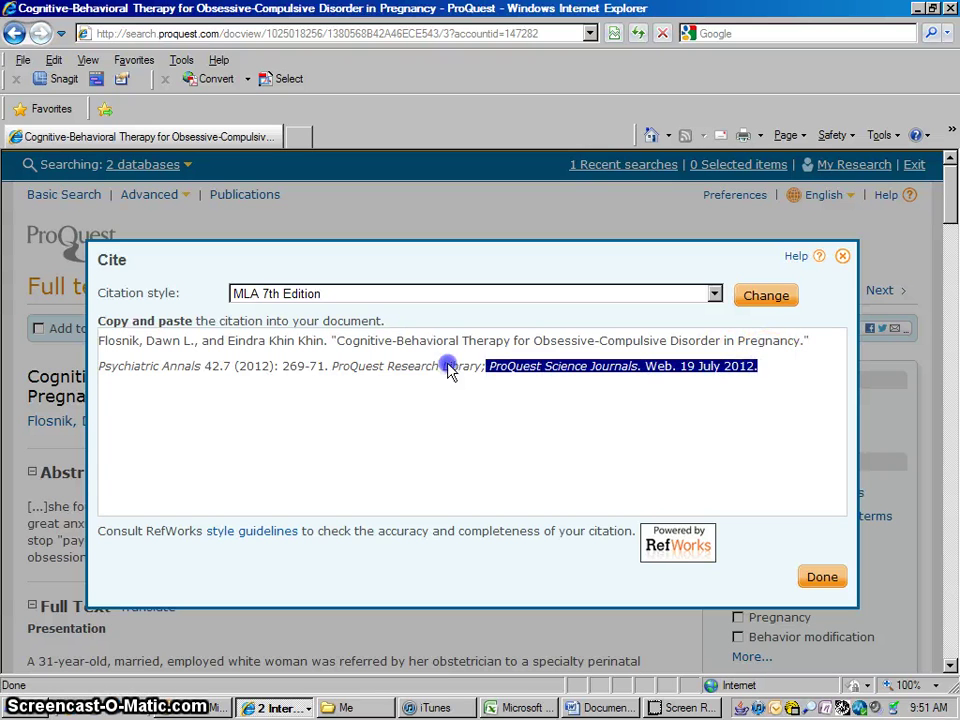
{"action": "left_click_drag", "start_coordinate": [365, 373], "coordinate": [106, 349]}
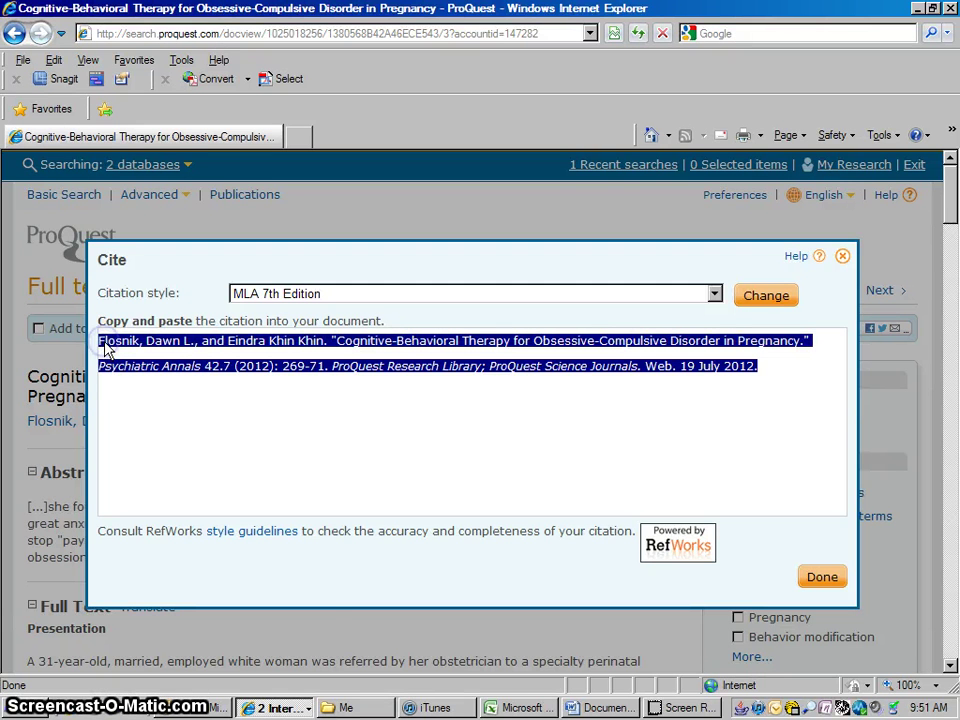
{"action": "right_click", "coordinate": [106, 349]}
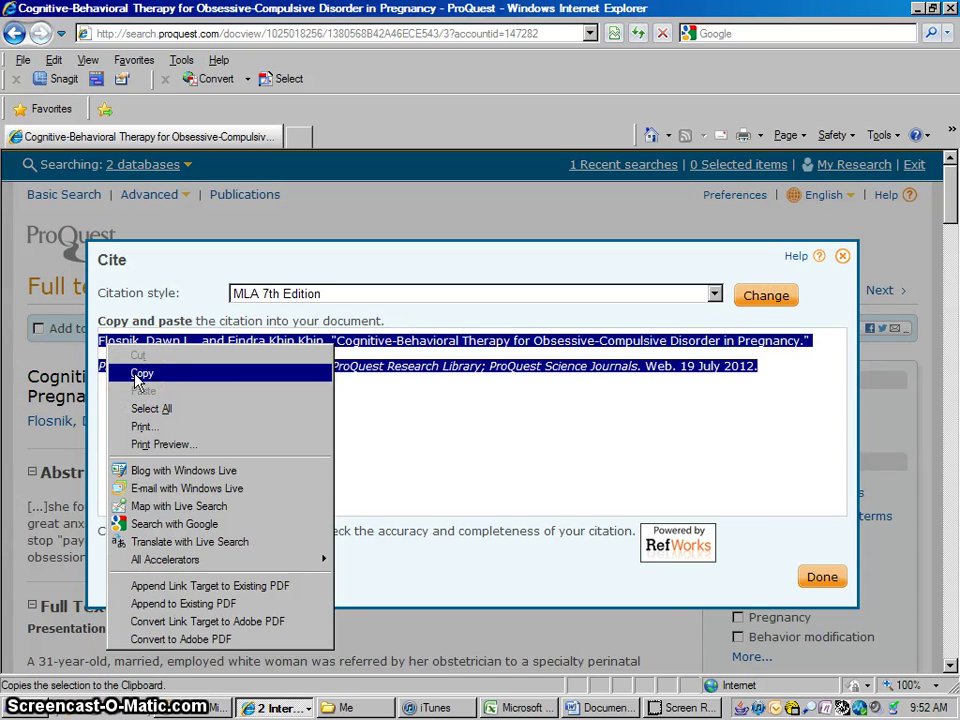
{"action": "left_click", "coordinate": [137, 375]}
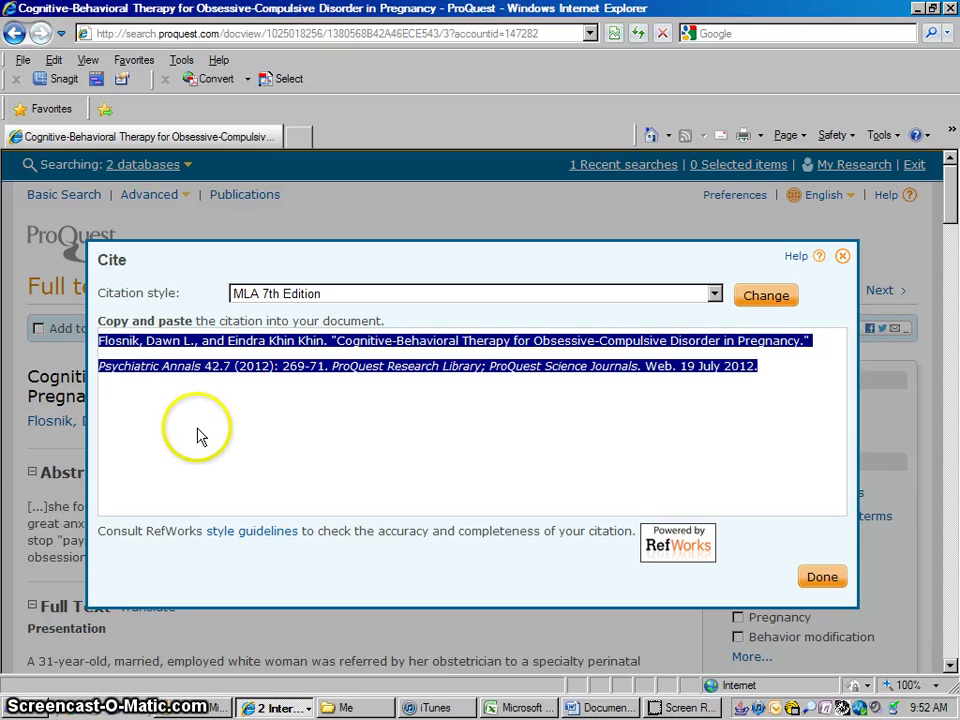
Step: Paste the citation beneath the Works Cited heading in Document1 and add a new line after it
{"action": "left_click", "coordinate": [622, 710]}
{"action": "left_click_drag", "start_coordinate": [420, 670], "coordinate": [328, 671]}
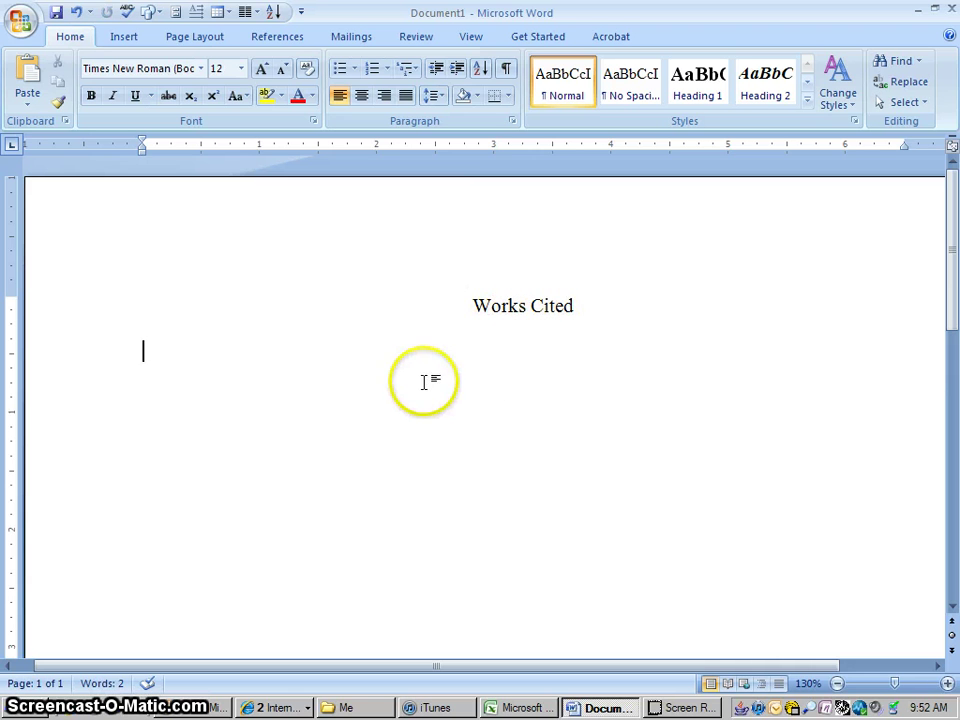
{"action": "right_click", "coordinate": [145, 351]}
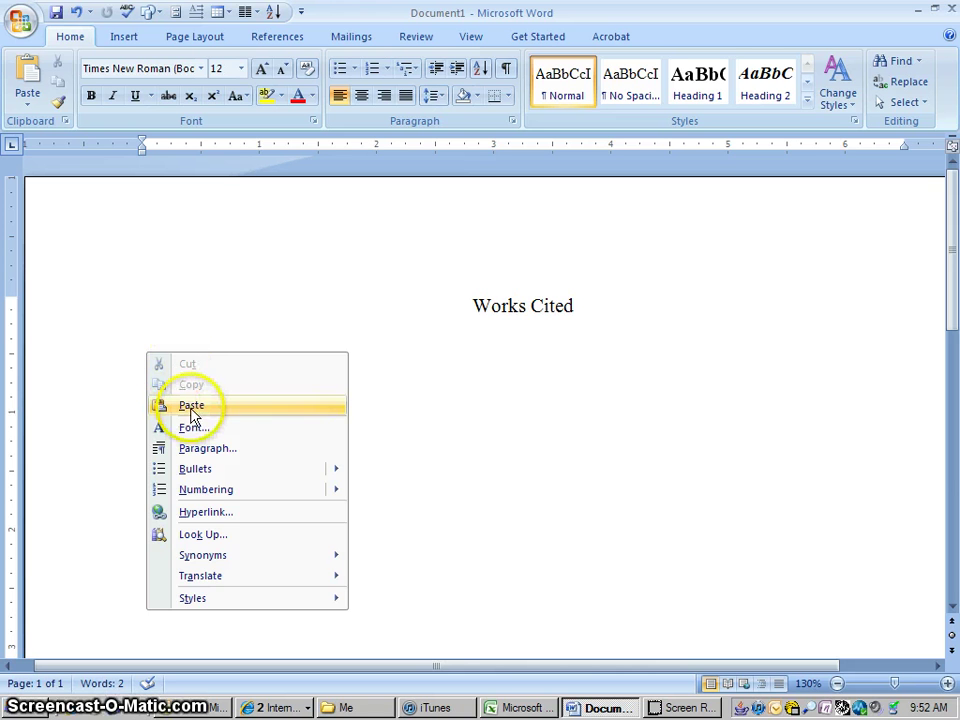
{"action": "left_click", "coordinate": [192, 406]}
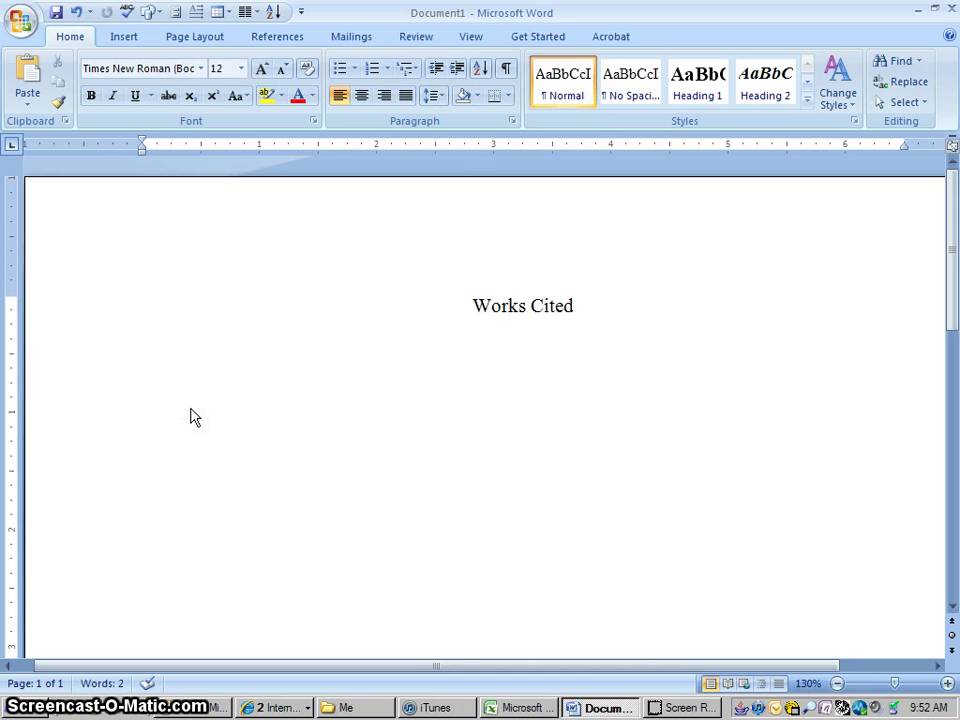
{"action": "key", "text": "Return"}
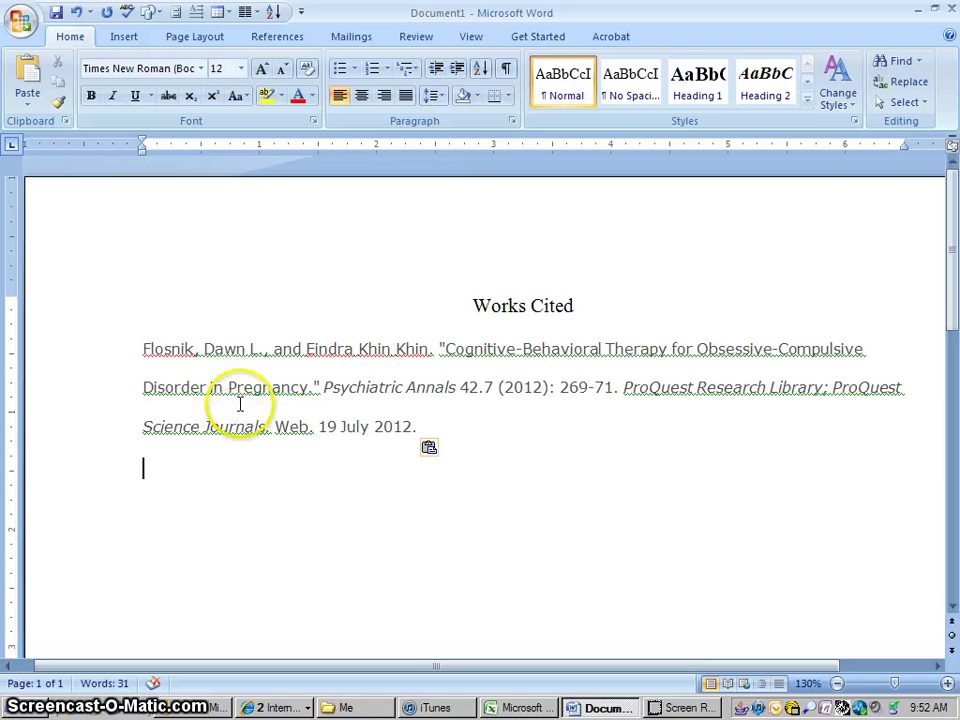
Step: Change the pasted citation from Verdana 9 to Times New Roman 12 pt
{"action": "left_click_drag", "start_coordinate": [142, 350], "coordinate": [487, 428]}
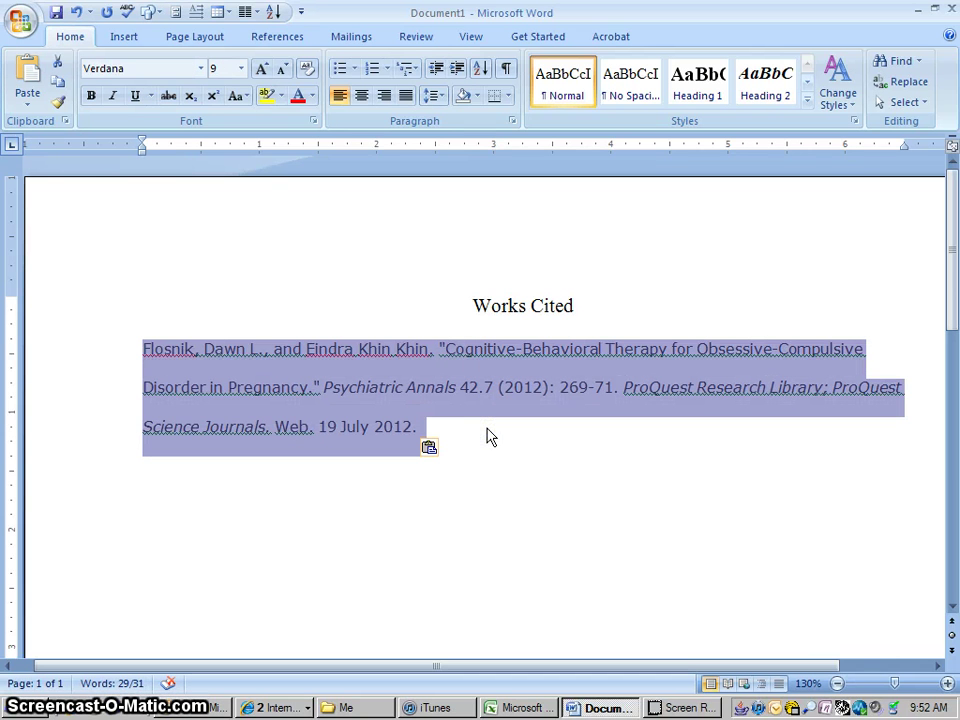
{"action": "left_click", "coordinate": [201, 69]}
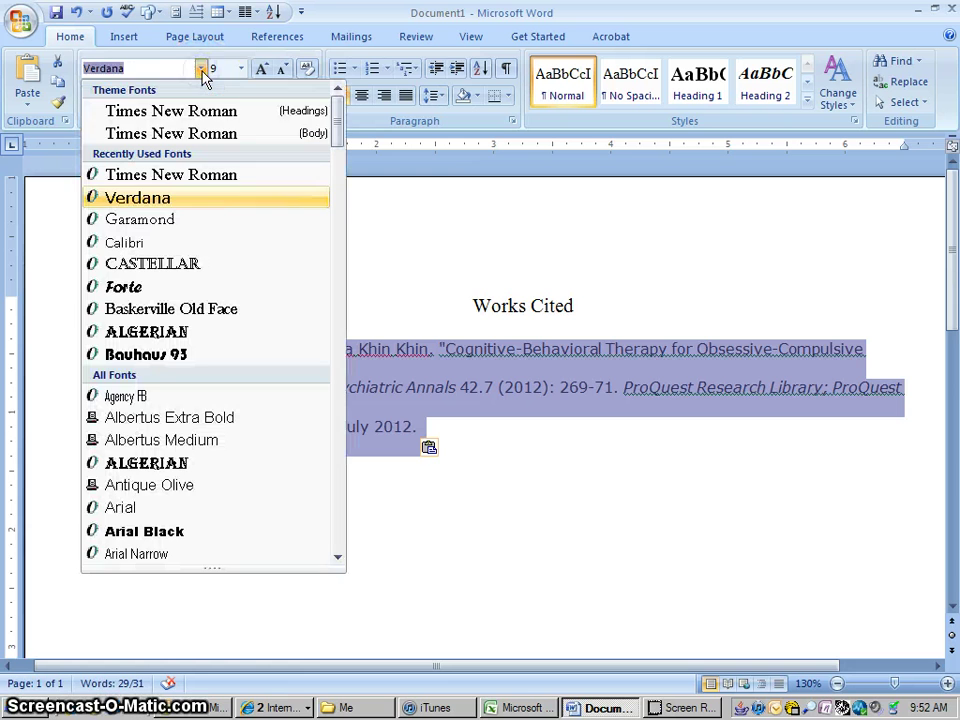
{"action": "left_click", "coordinate": [190, 136]}
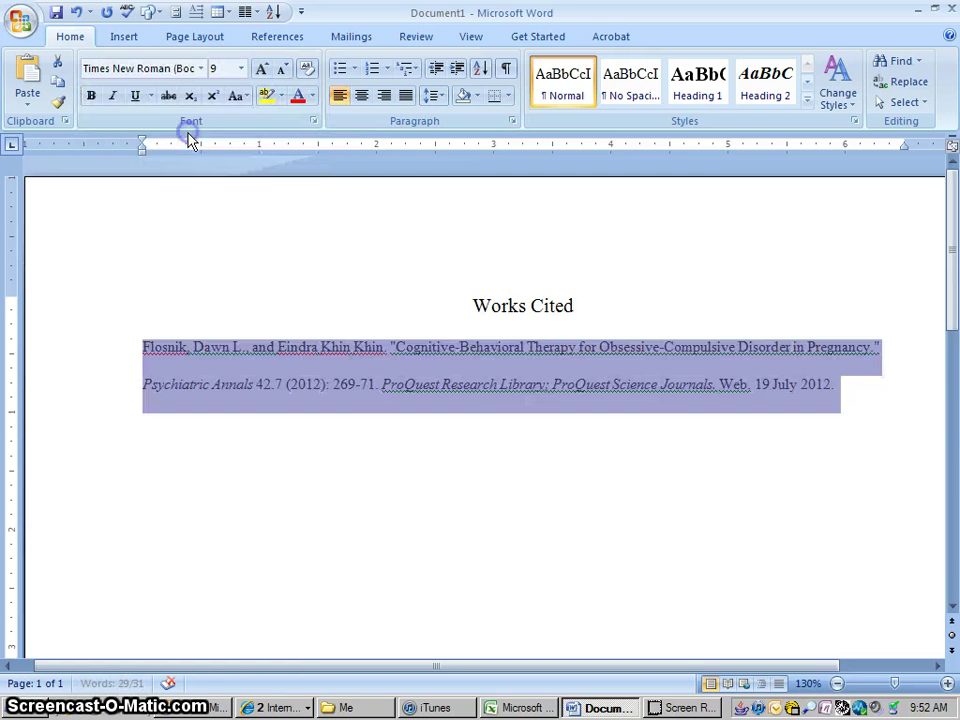
{"action": "left_click", "coordinate": [241, 70]}
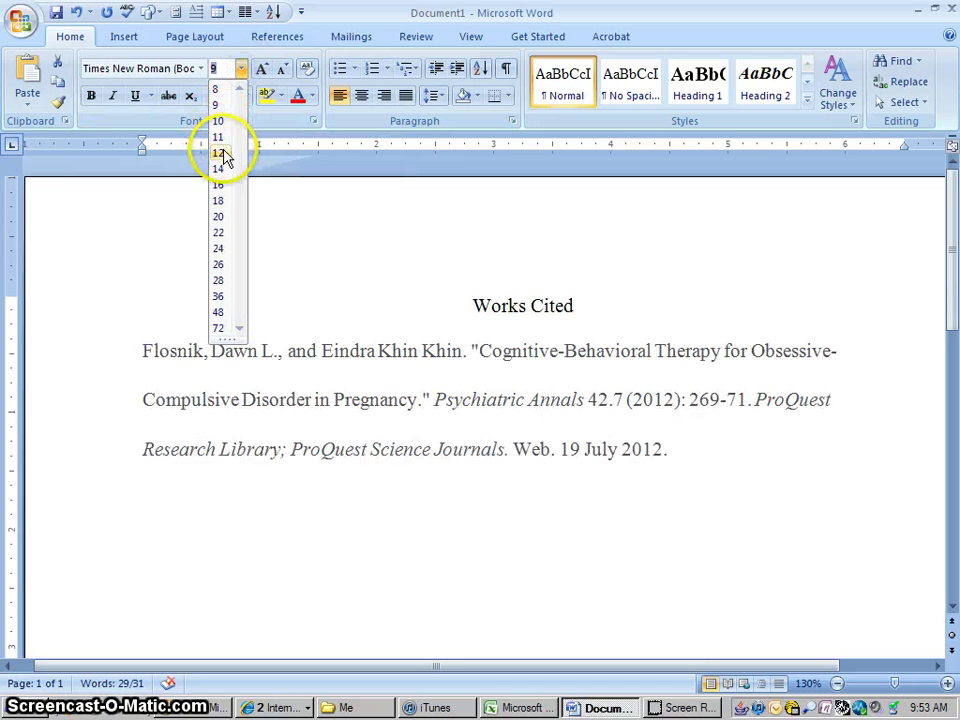
{"action": "left_click", "coordinate": [222, 153]}
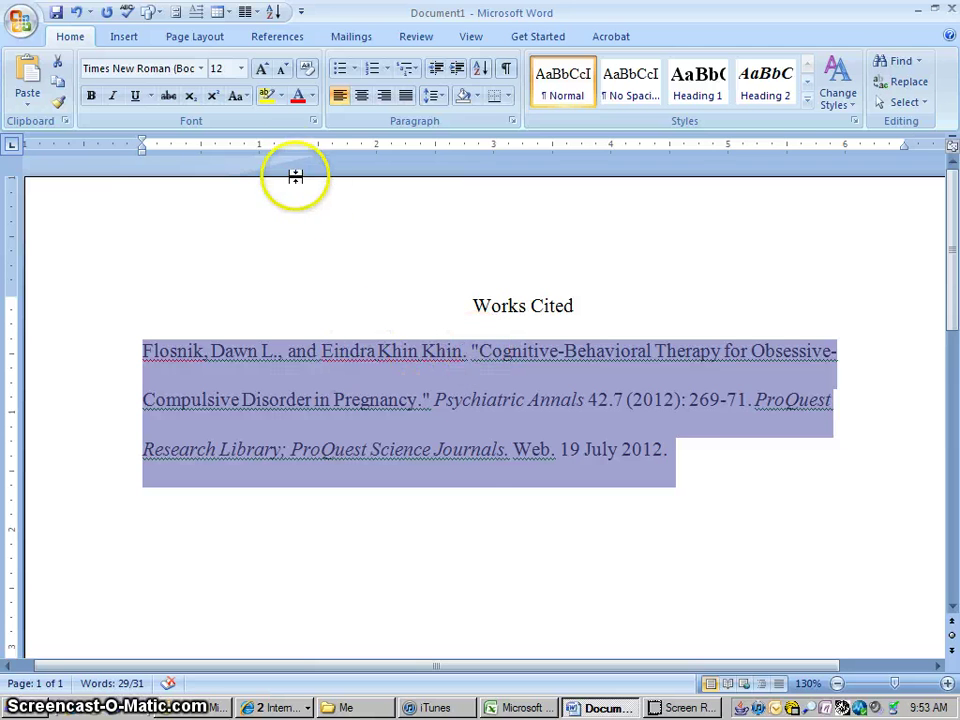
{"action": "left_click", "coordinate": [504, 516]}
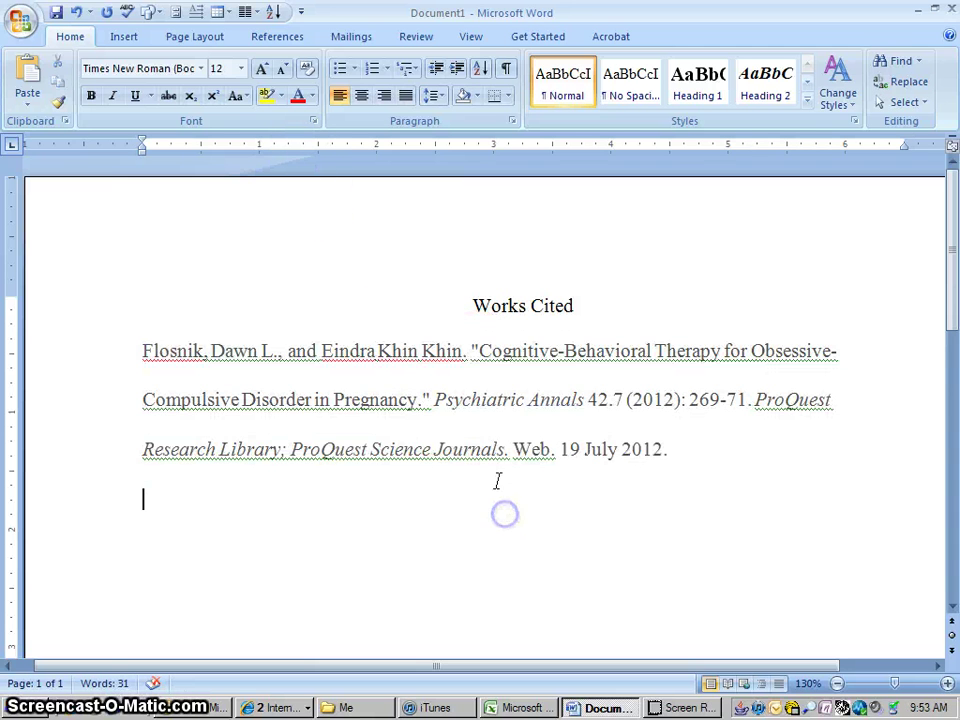
Step: Set the whole citation paragraph's font colour to Automatic black
{"action": "left_click_drag", "start_coordinate": [677, 451], "coordinate": [140, 354]}
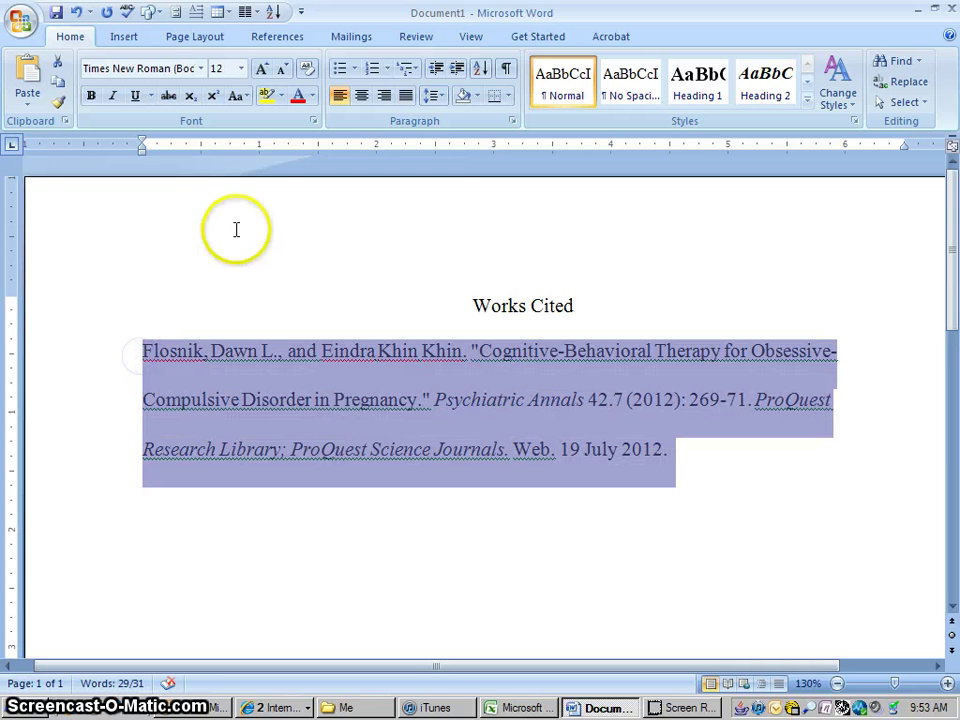
{"action": "left_click", "coordinate": [315, 104]}
{"action": "left_click", "coordinate": [313, 99]}
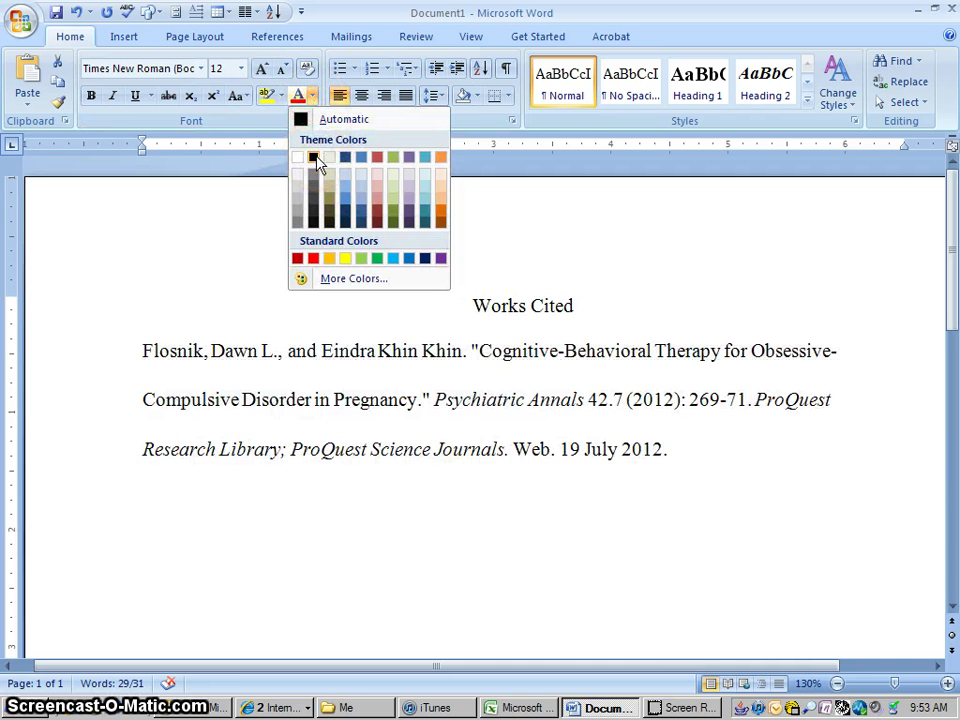
{"action": "left_click", "coordinate": [303, 125]}
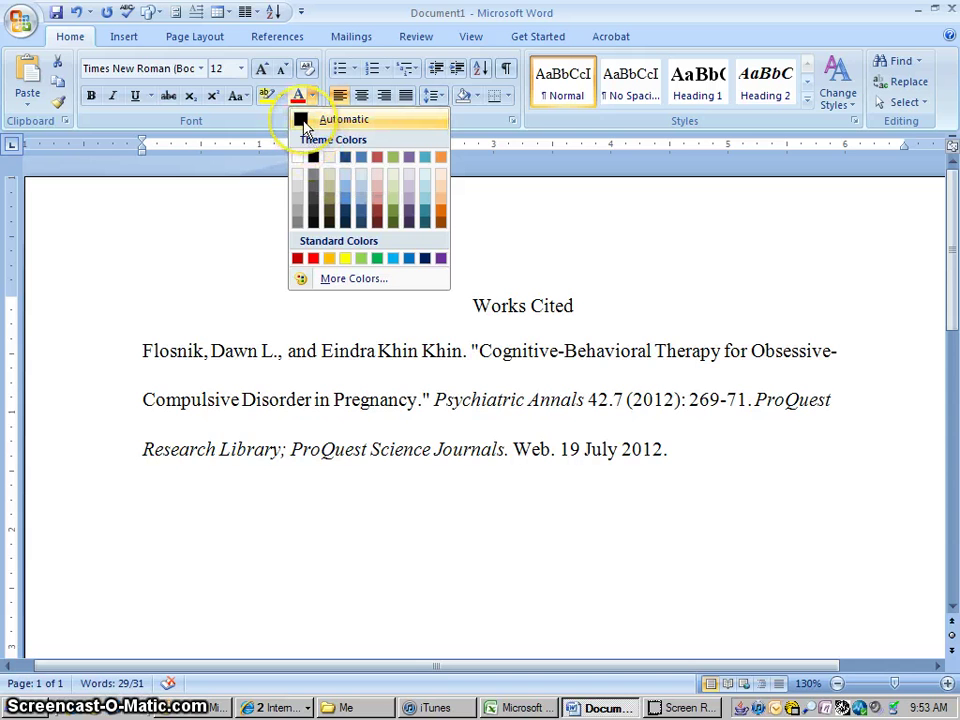
{"action": "left_click", "coordinate": [303, 125]}
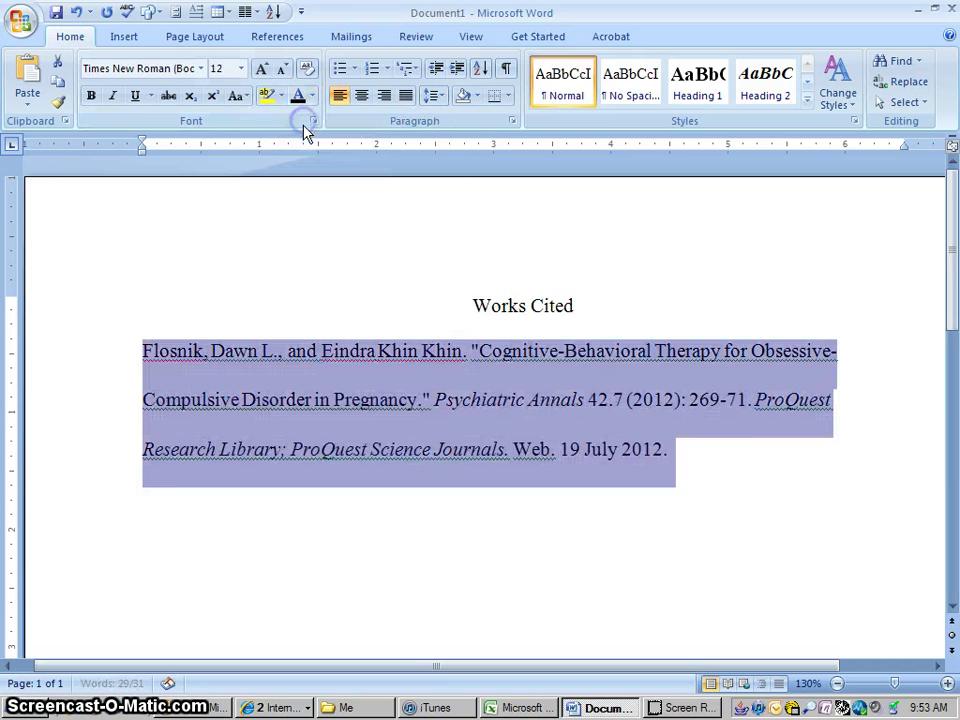
{"action": "left_click", "coordinate": [744, 485]}
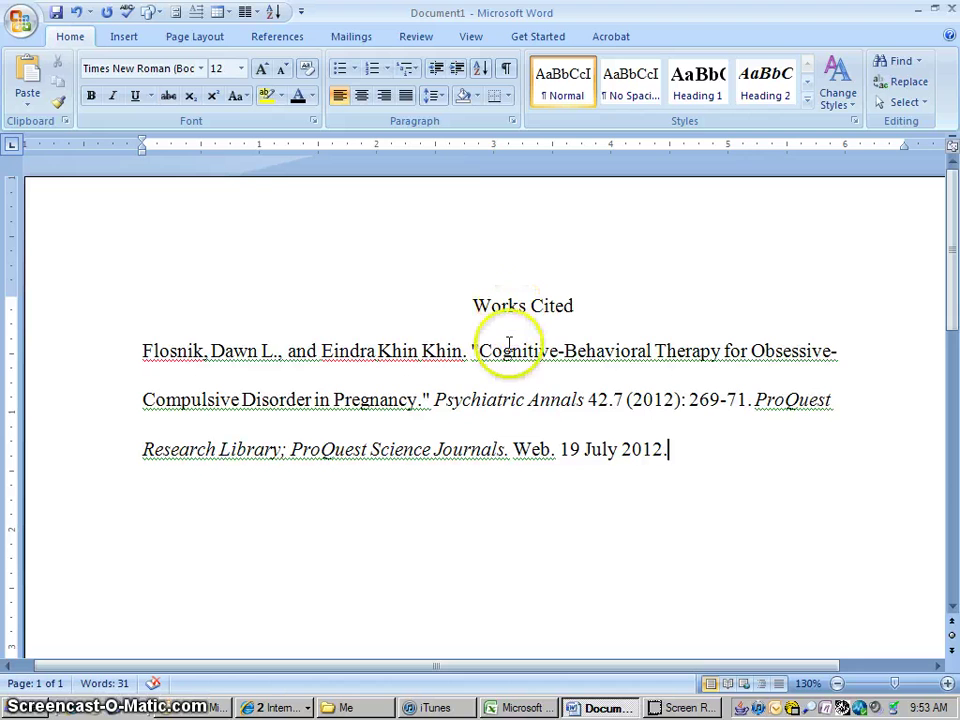
Step: Give the citation a 0.5" hanging indent, double spacing, and no space between same-style paragraphs
{"action": "left_click", "coordinate": [680, 450]}
{"action": "left_click_drag", "start_coordinate": [680, 450], "coordinate": [143, 358]}
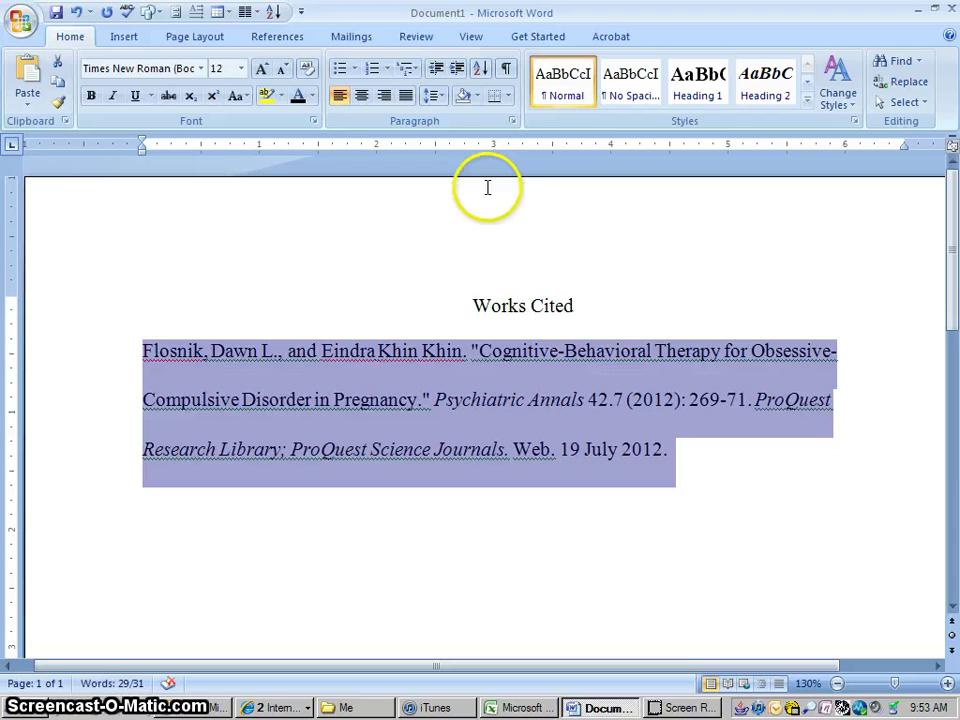
{"action": "left_click", "coordinate": [512, 124]}
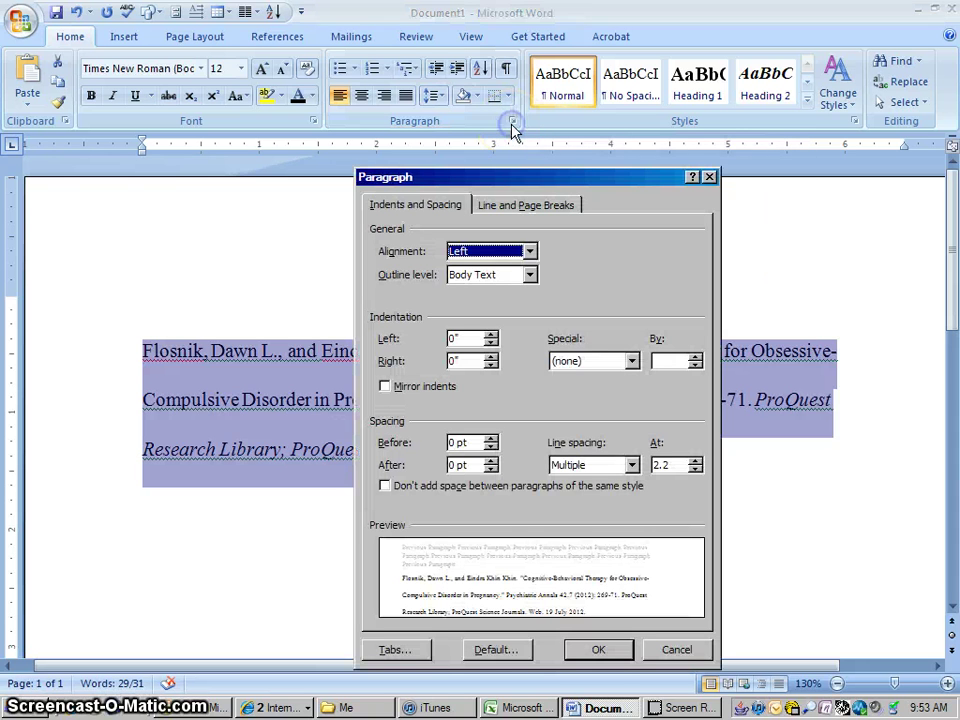
{"action": "left_click", "coordinate": [632, 362]}
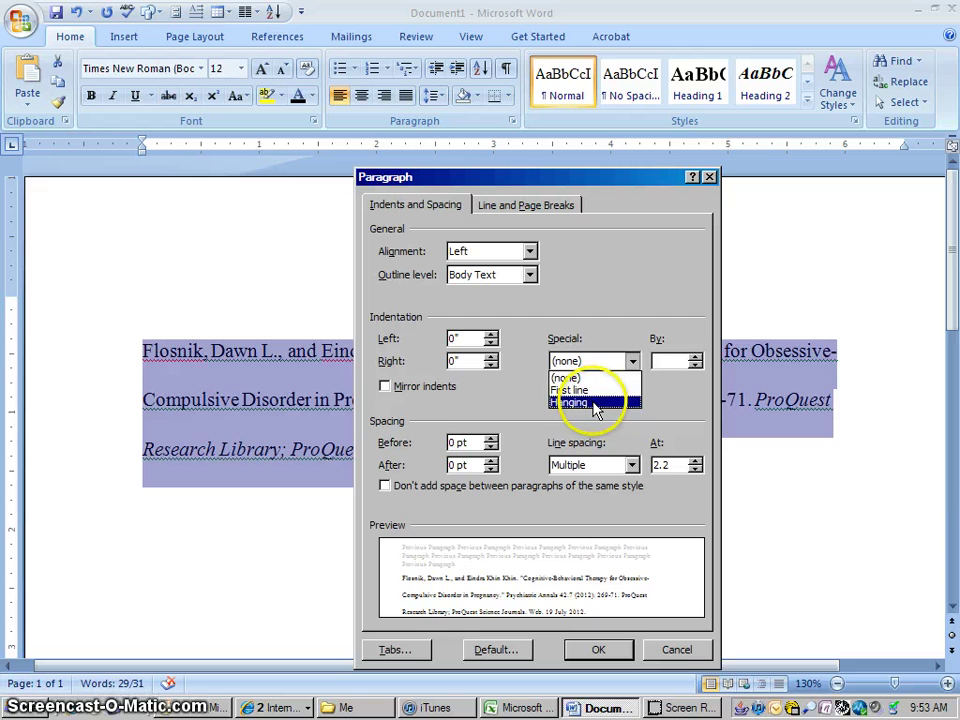
{"action": "left_click", "coordinate": [600, 402]}
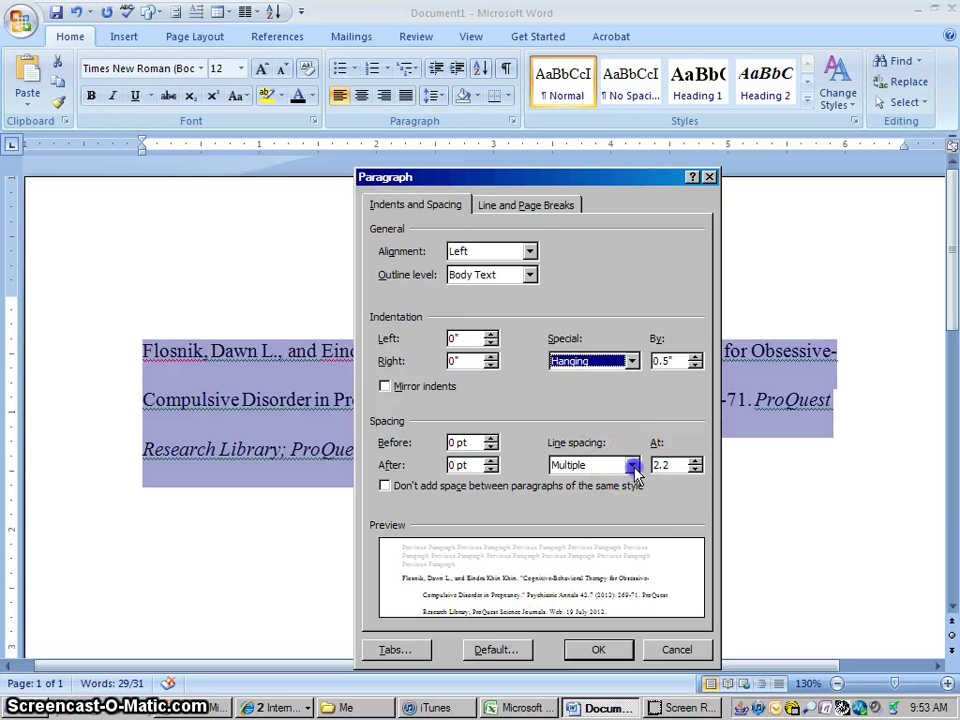
{"action": "left_click", "coordinate": [632, 466]}
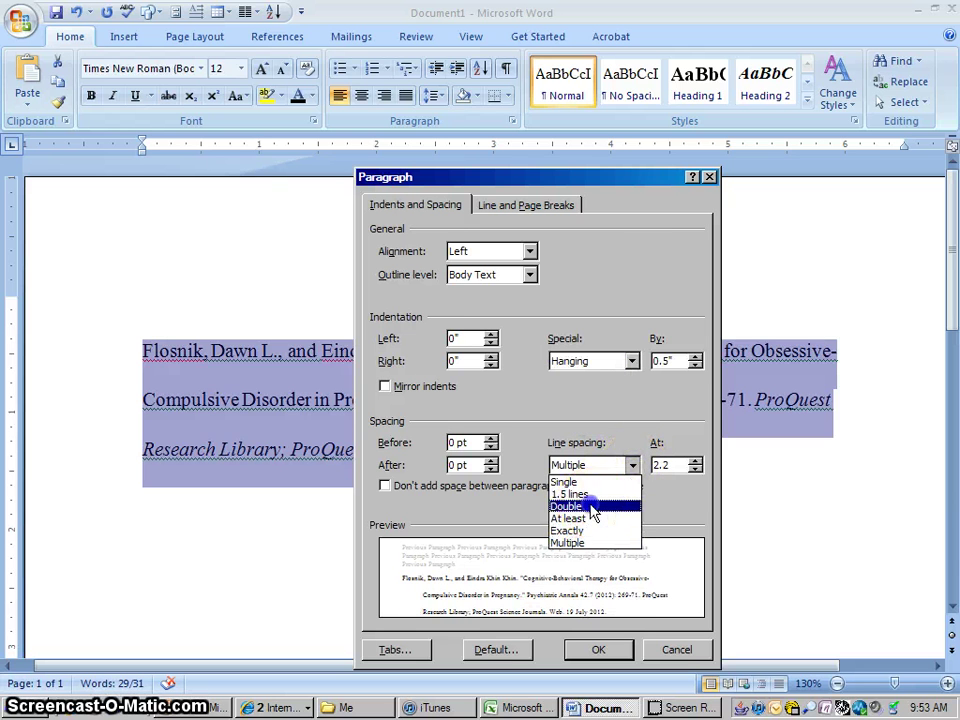
{"action": "left_click", "coordinate": [594, 507]}
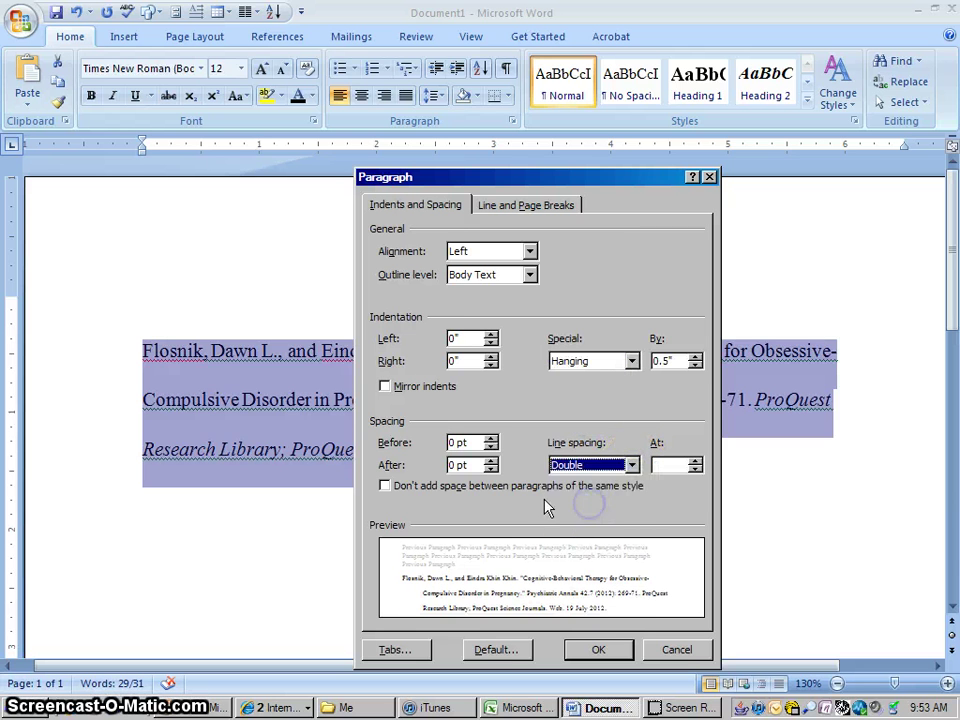
{"action": "left_click", "coordinate": [386, 487]}
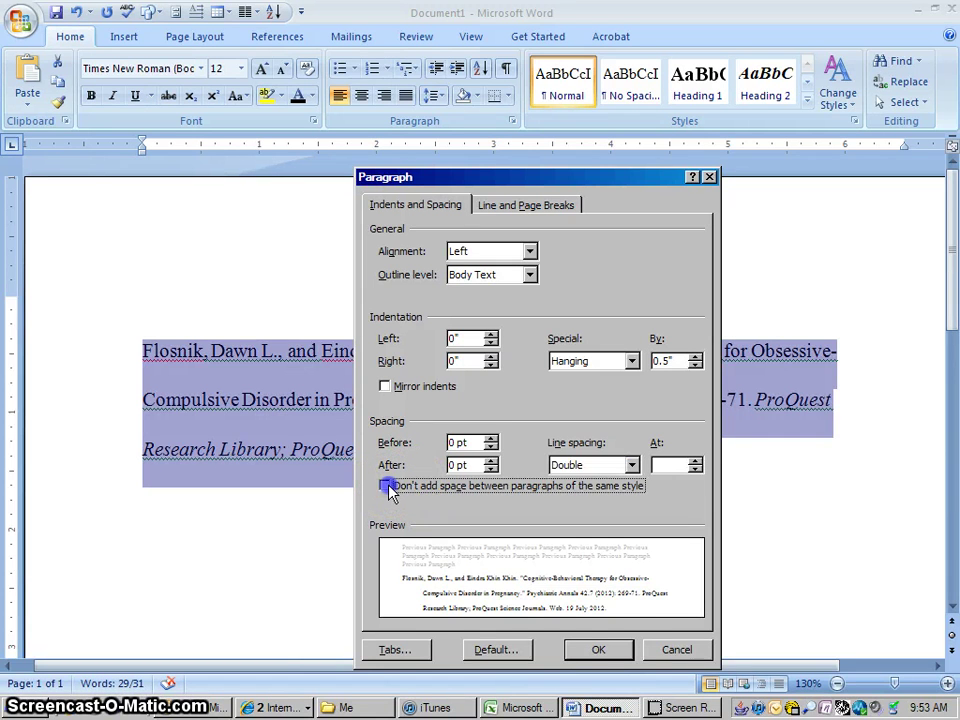
{"action": "left_click", "coordinate": [619, 652]}
Step: Add an empty line after the first citation and return to the ProQuest results in Internet Explorer
{"action": "left_click", "coordinate": [783, 467]}
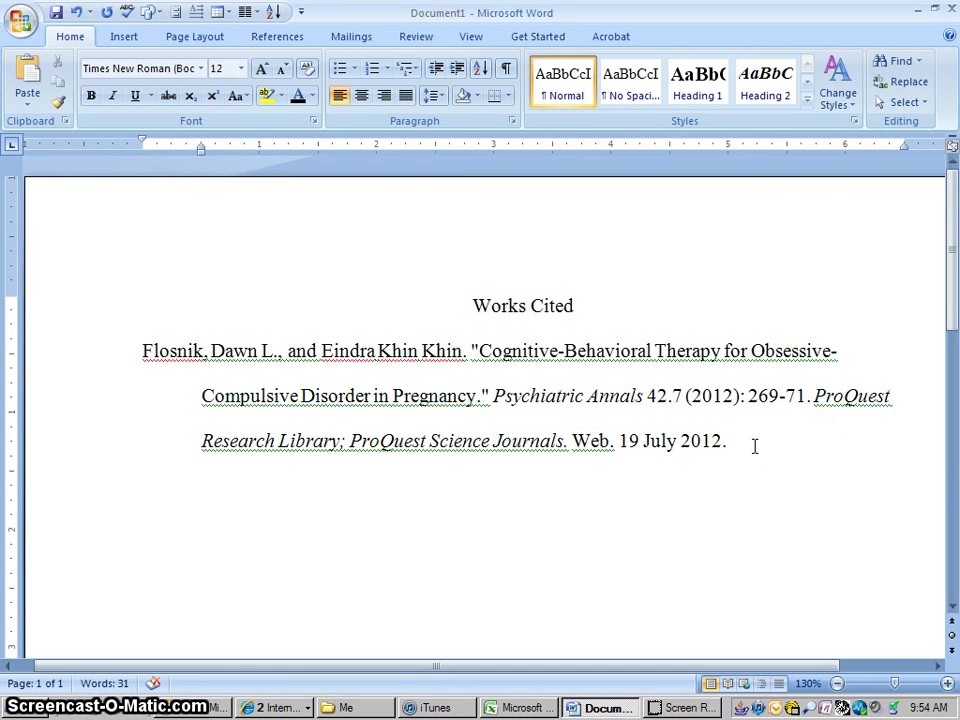
{"action": "key", "text": "Return"}
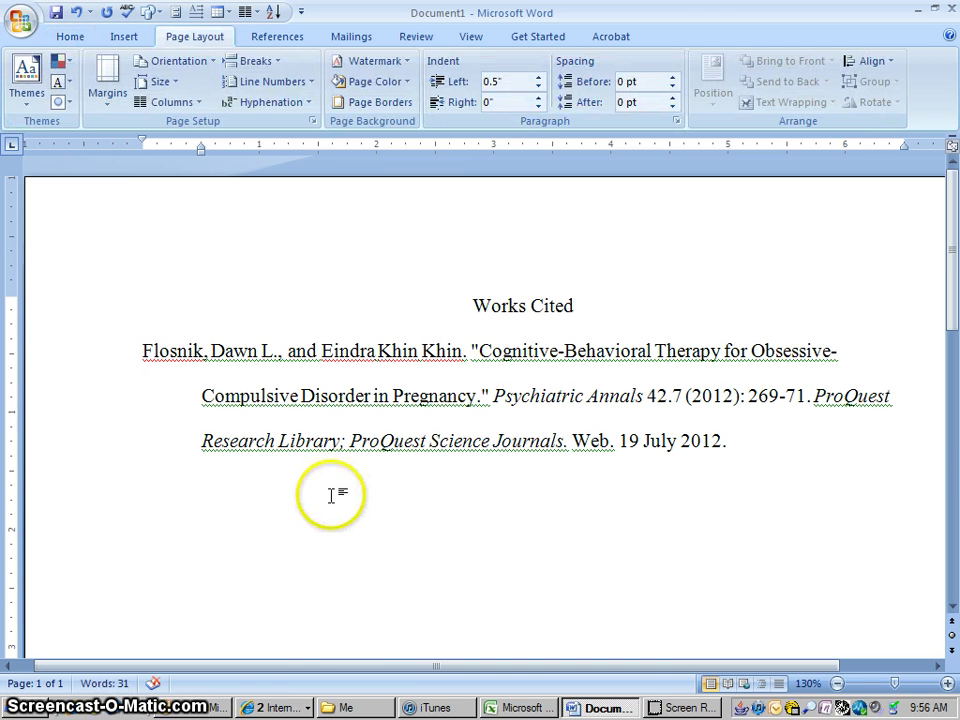
{"action": "left_click", "coordinate": [285, 708]}
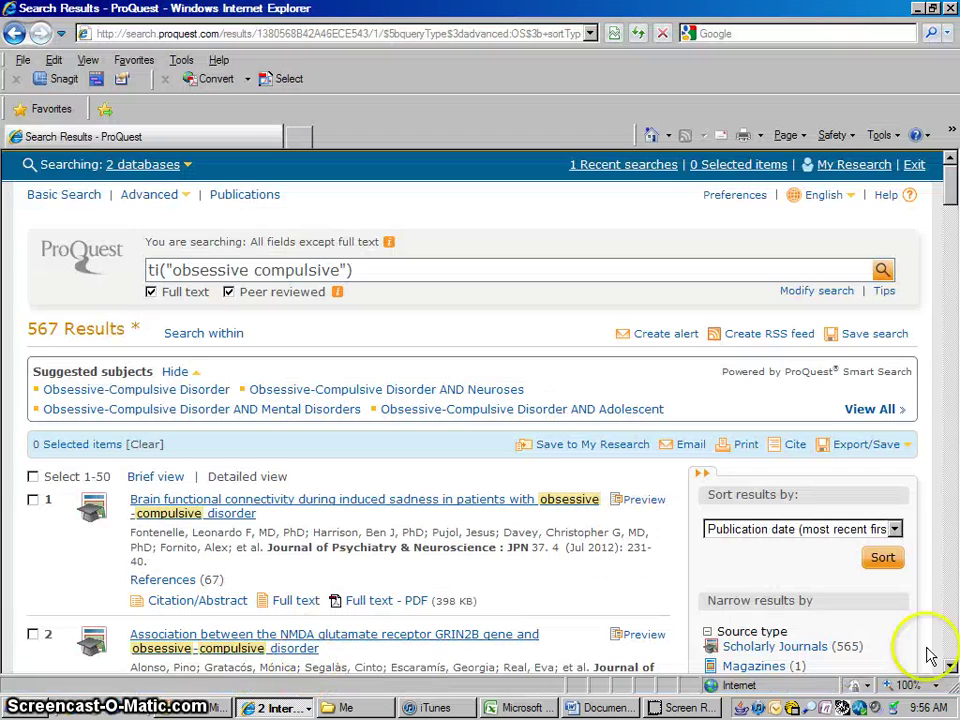
Step: Open search result 4, the co-morbid anxiety disorders article, in ProQuest
{"action": "scroll", "coordinate": [948, 676], "scroll_direction": "down", "scroll_amount": 5}
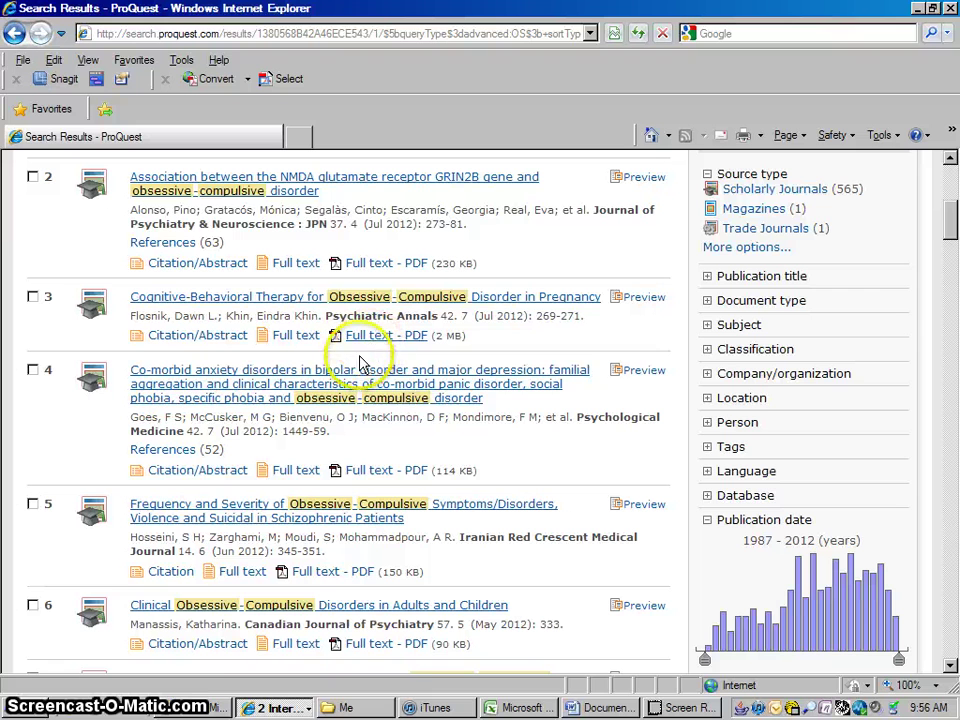
{"action": "triple_click", "coordinate": [357, 385]}
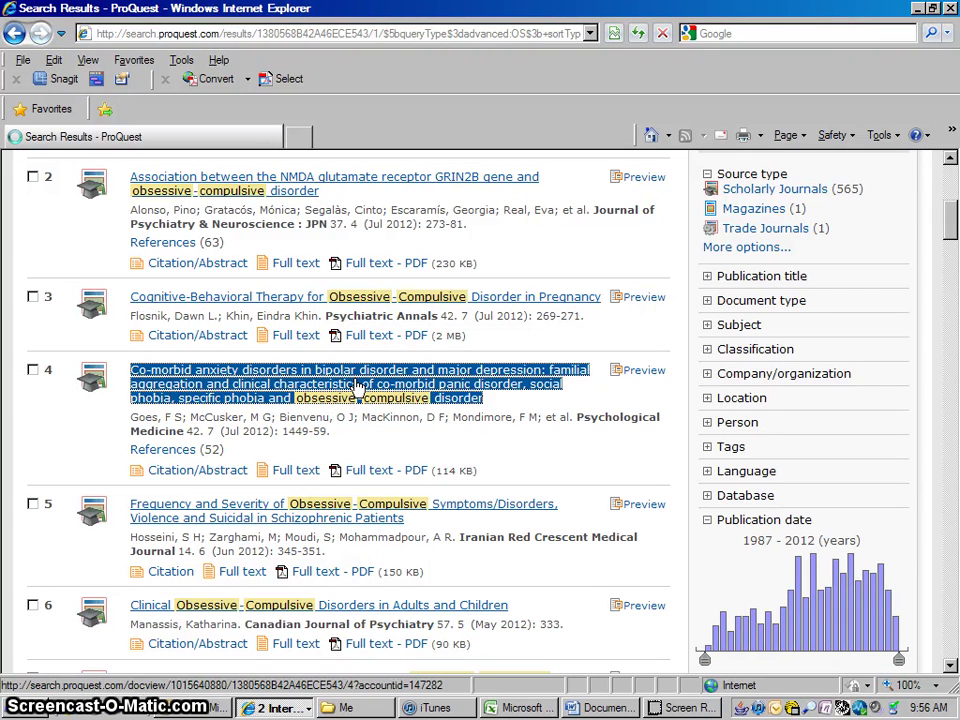
{"action": "left_click", "coordinate": [357, 385]}
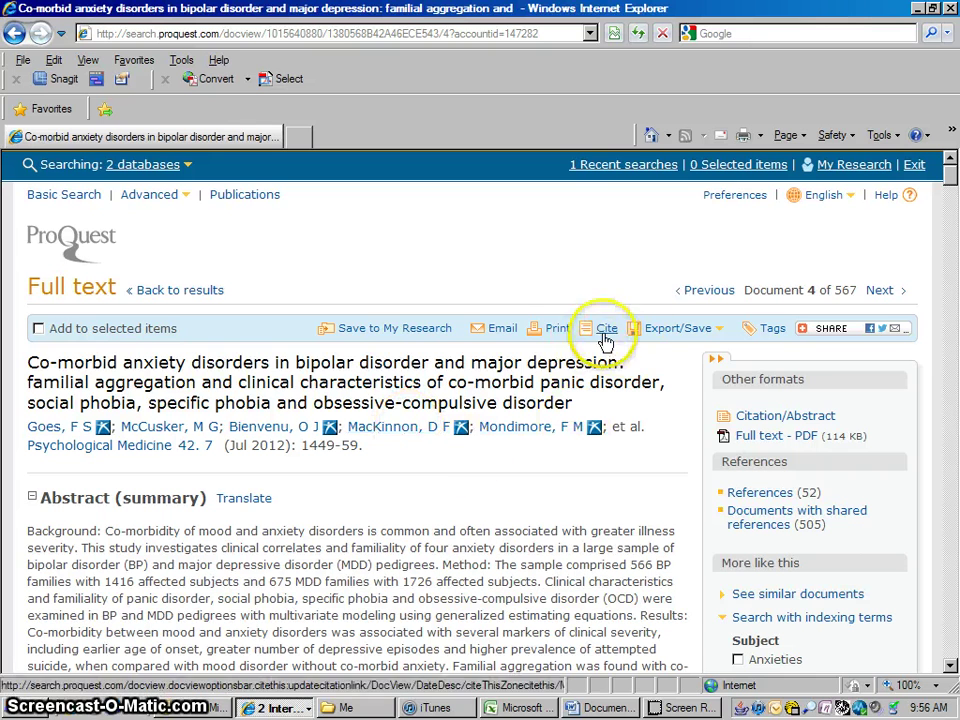
Step: Copy this article's MLA 7th Edition citation from the Cite dialog
{"action": "left_click", "coordinate": [605, 337]}
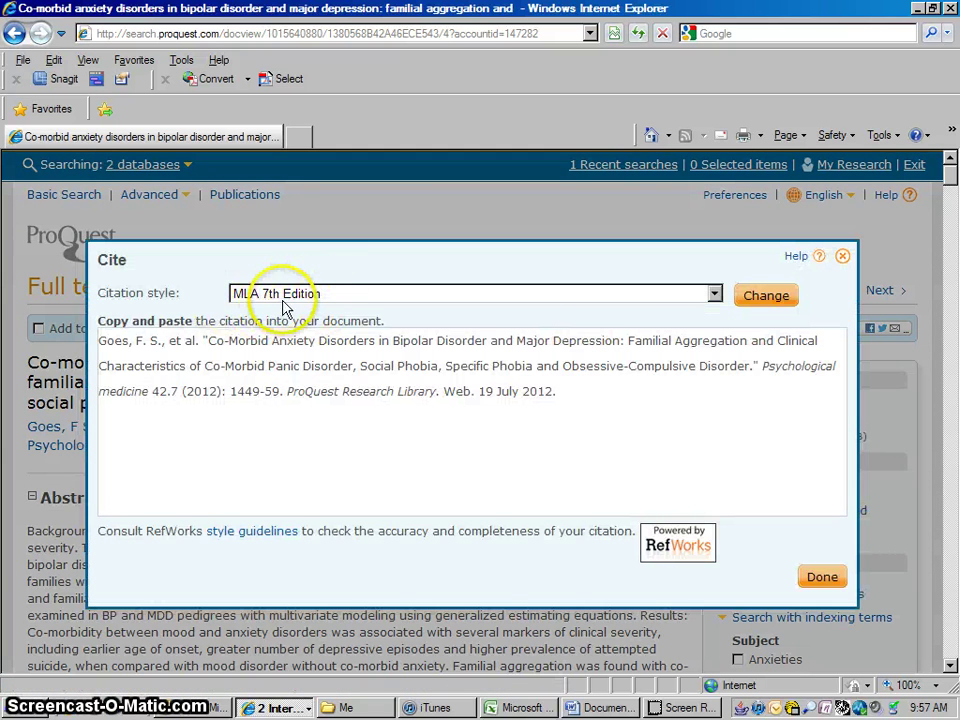
{"action": "left_click_drag", "start_coordinate": [562, 398], "coordinate": [116, 349]}
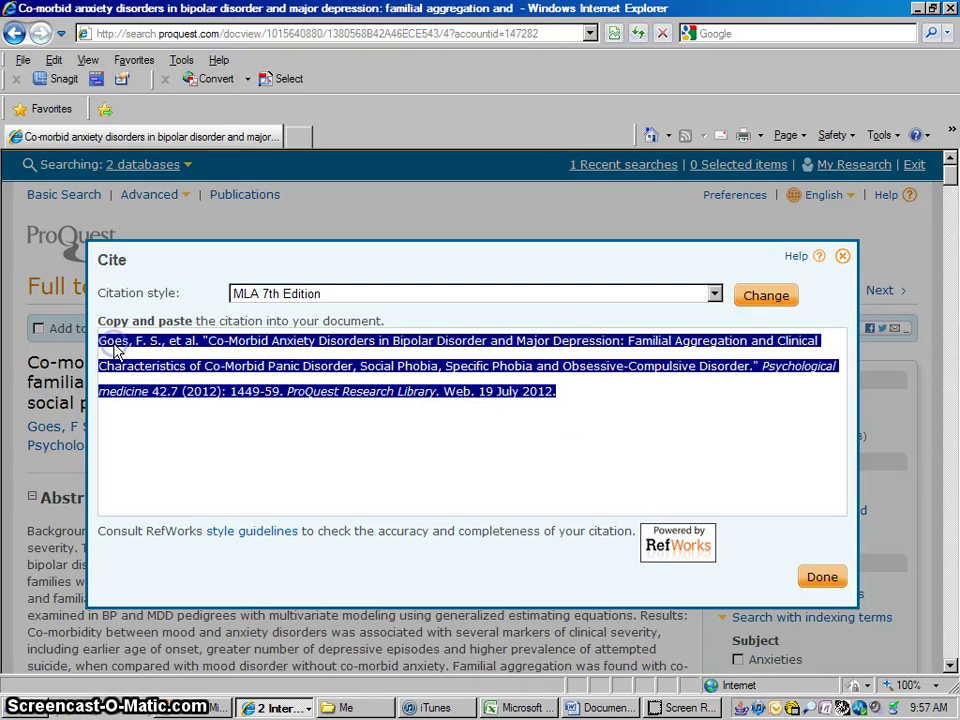
{"action": "right_click", "coordinate": [116, 347]}
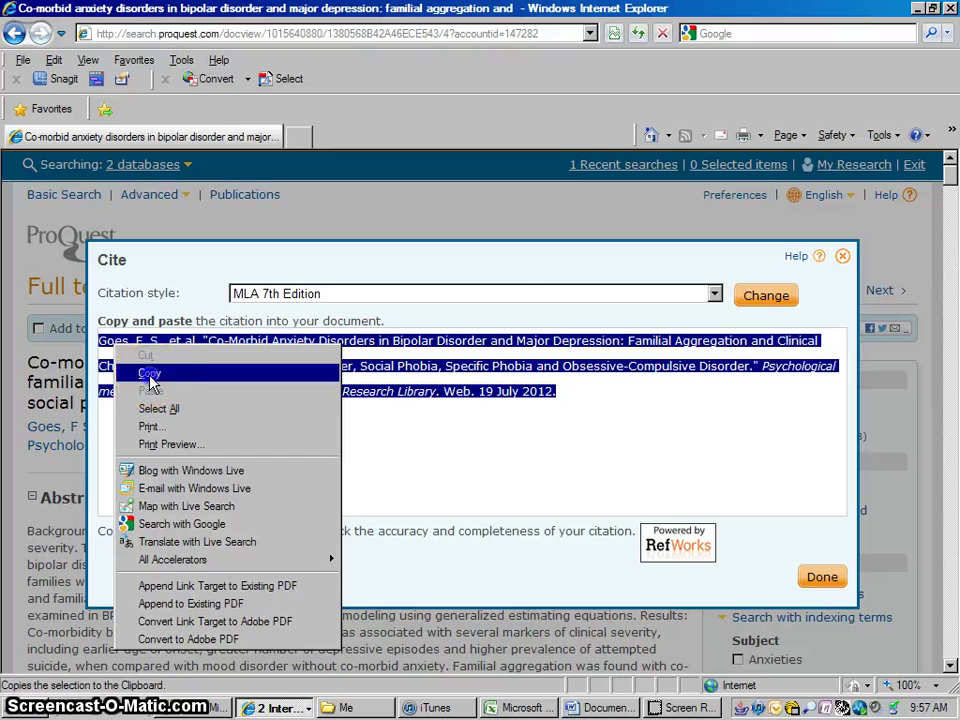
{"action": "left_click", "coordinate": [150, 371]}
Step: Paste the co-morbid anxiety disorders citation as the second Works Cited entry and select it
{"action": "left_click", "coordinate": [606, 707]}
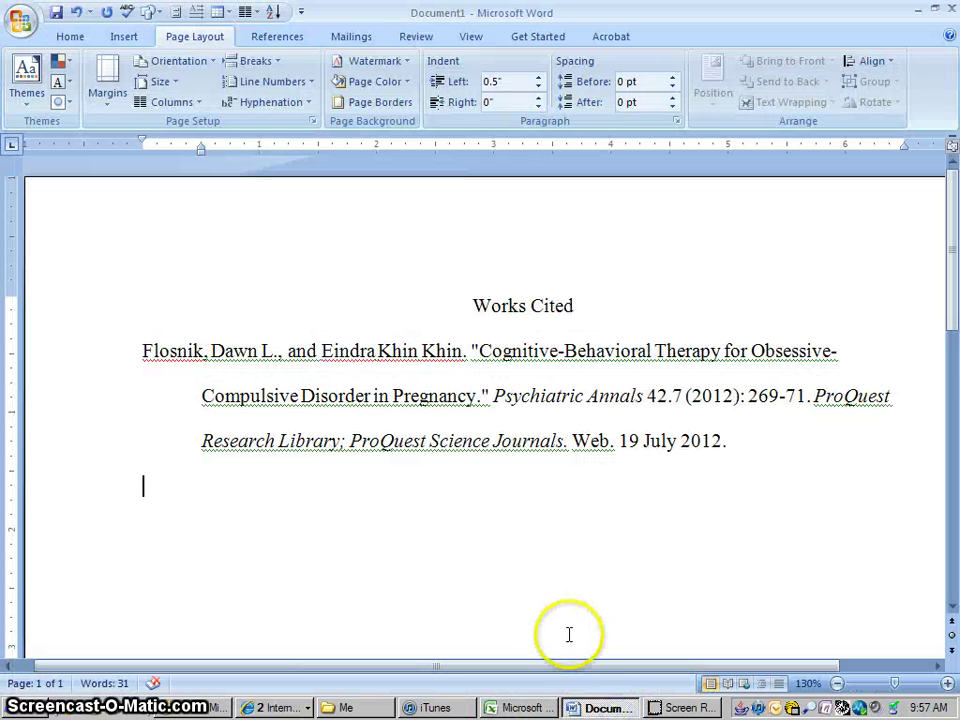
{"action": "right_click", "coordinate": [148, 486]}
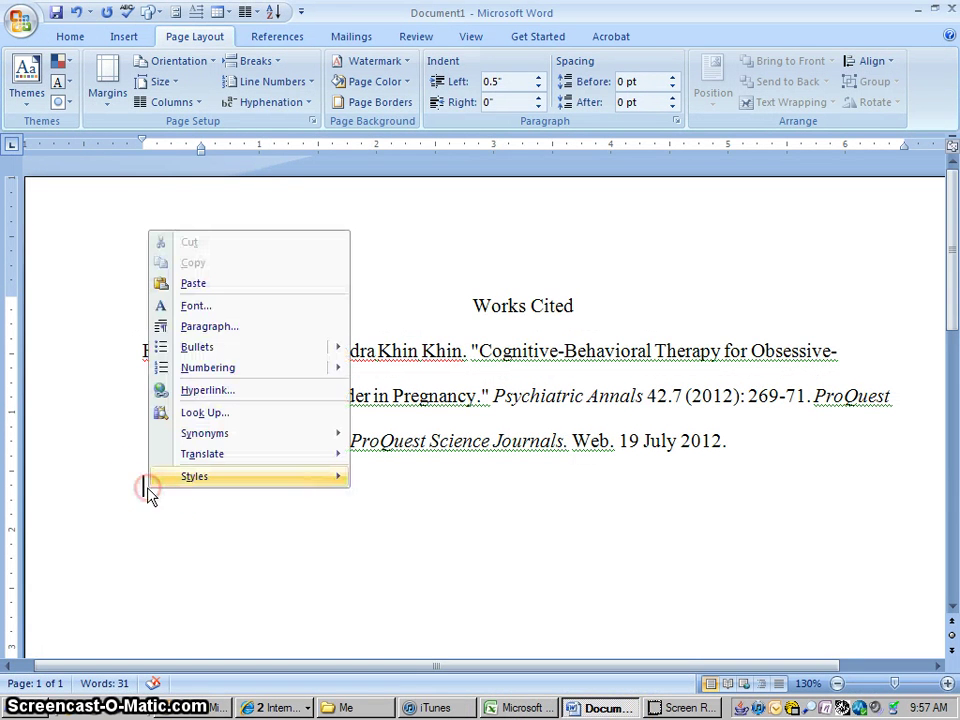
{"action": "left_click", "coordinate": [196, 286]}
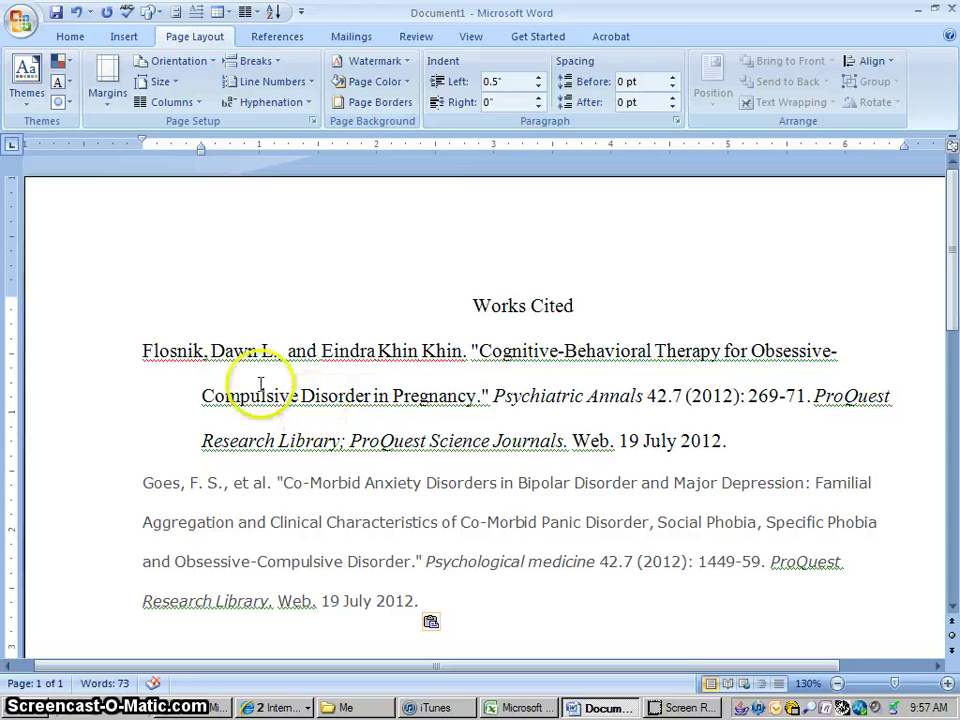
{"action": "left_click_drag", "start_coordinate": [145, 482], "coordinate": [428, 601]}
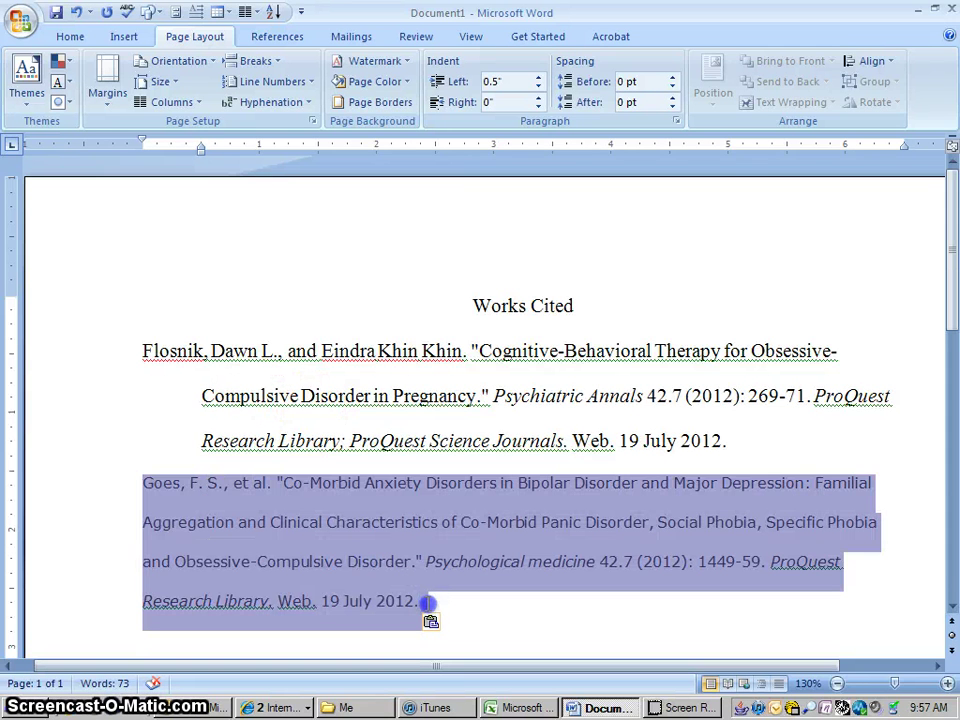
Step: Set the Goes et al. citation to Times New Roman, size 12, with Automatic black font colour
{"action": "left_click", "coordinate": [71, 42]}
{"action": "left_click", "coordinate": [201, 68]}
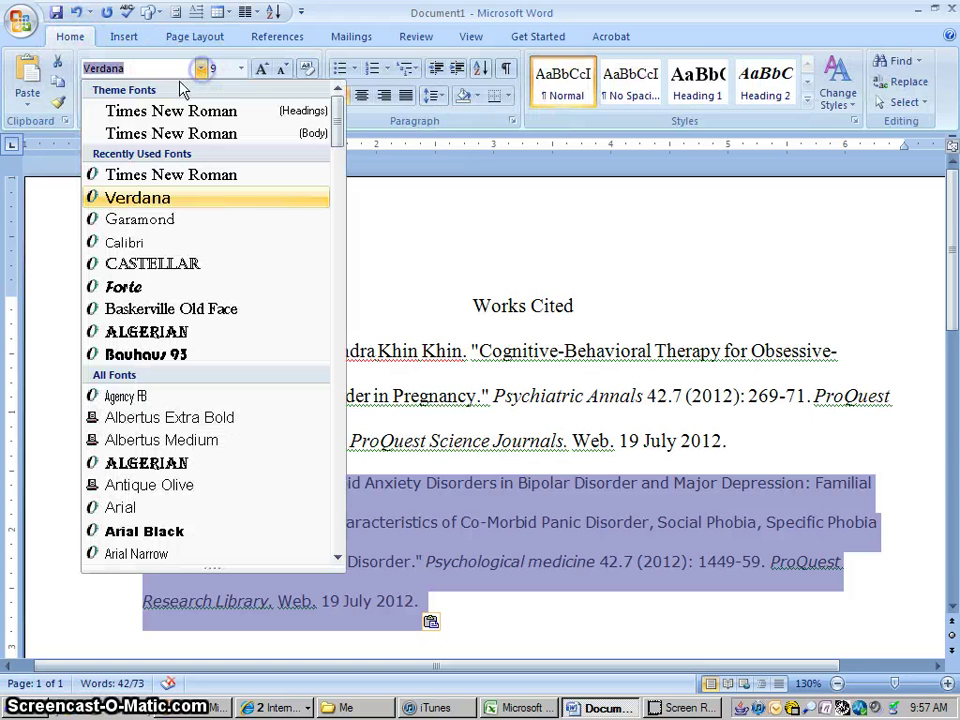
{"action": "left_click", "coordinate": [171, 133]}
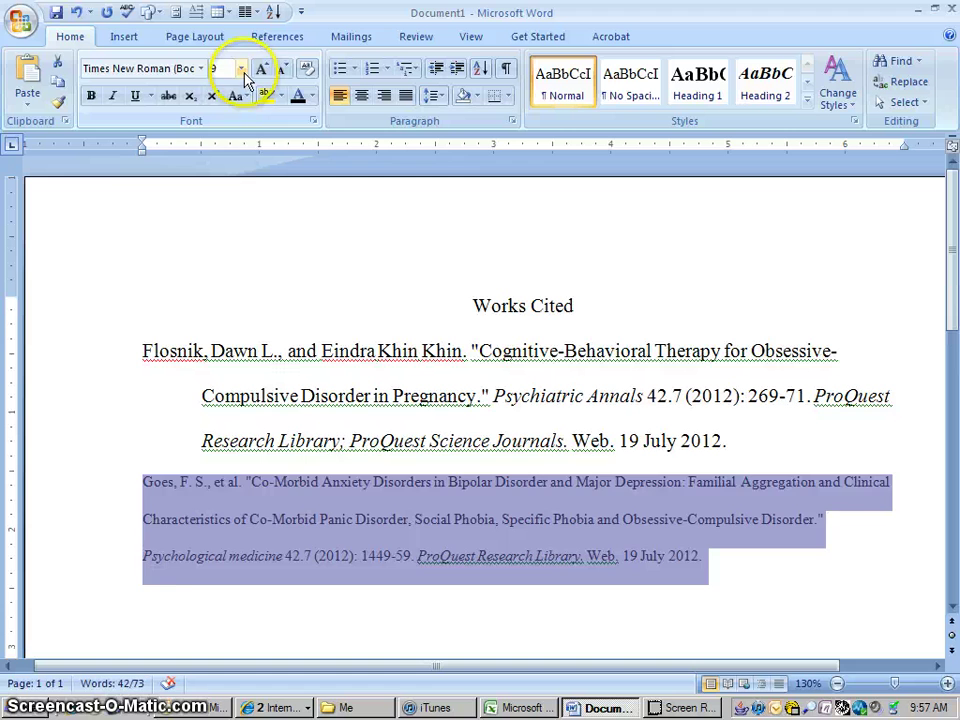
{"action": "left_click", "coordinate": [241, 68]}
{"action": "left_click", "coordinate": [218, 152]}
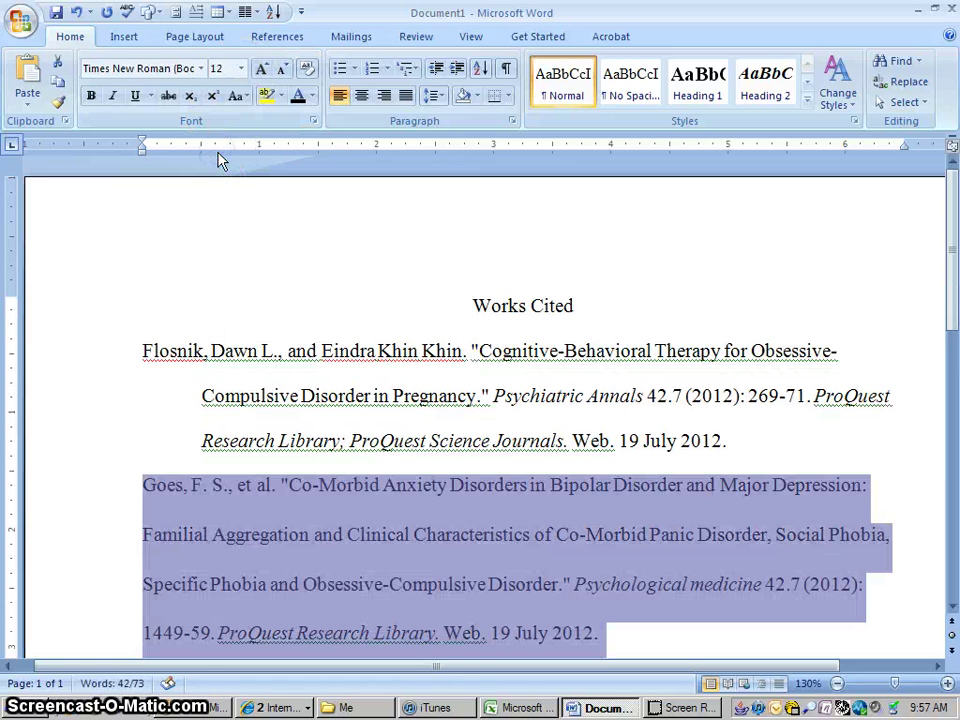
{"action": "left_click", "coordinate": [312, 99]}
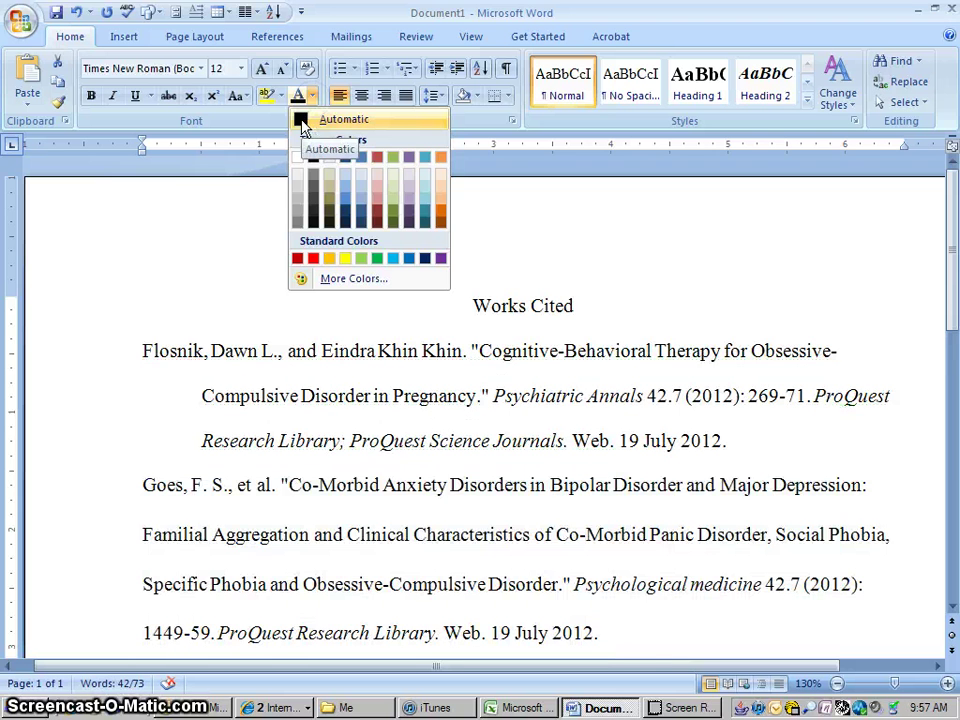
{"action": "left_click", "coordinate": [304, 121]}
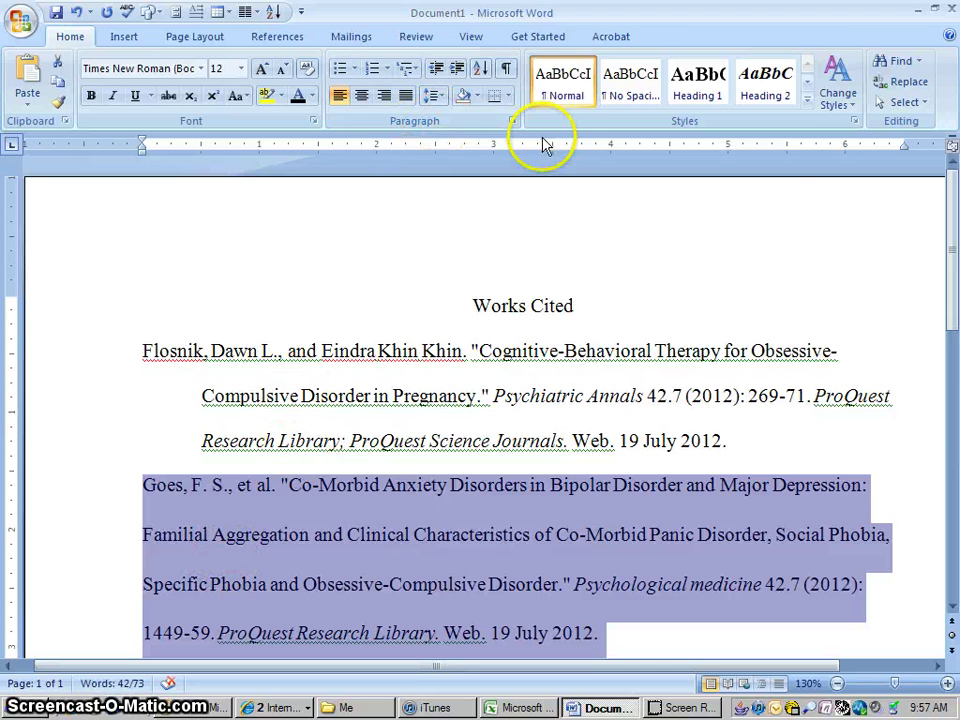
Step: Give the Goes et al. entry double spacing, a 0.5-inch hanging indent and no extra paragraph spacing
{"action": "left_click", "coordinate": [512, 121]}
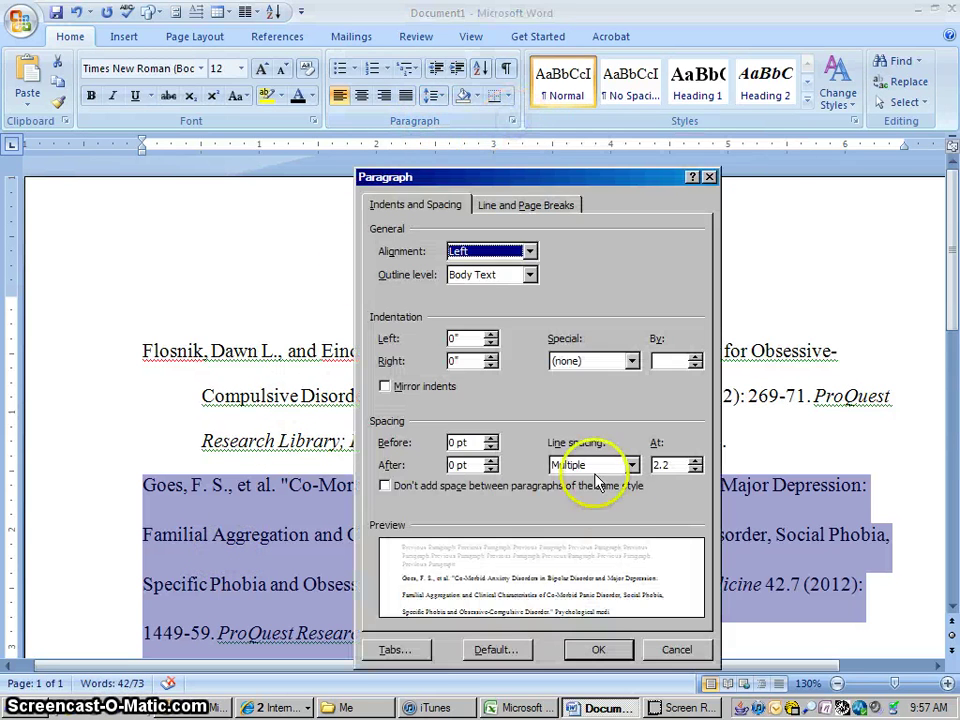
{"action": "left_click", "coordinate": [632, 465]}
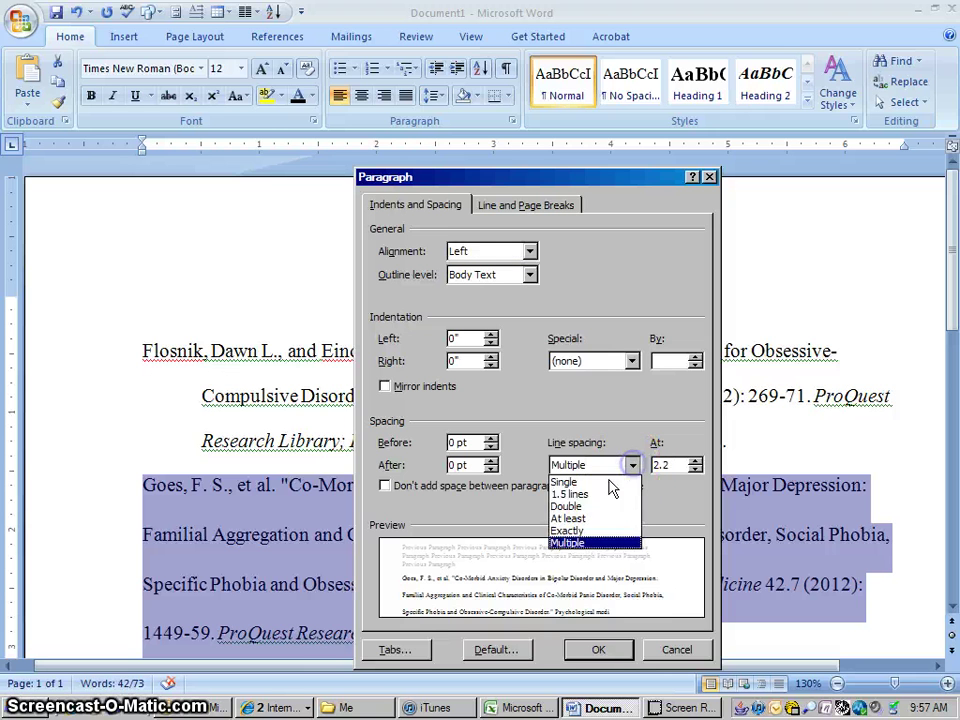
{"action": "left_click", "coordinate": [600, 508]}
{"action": "left_click", "coordinate": [632, 362]}
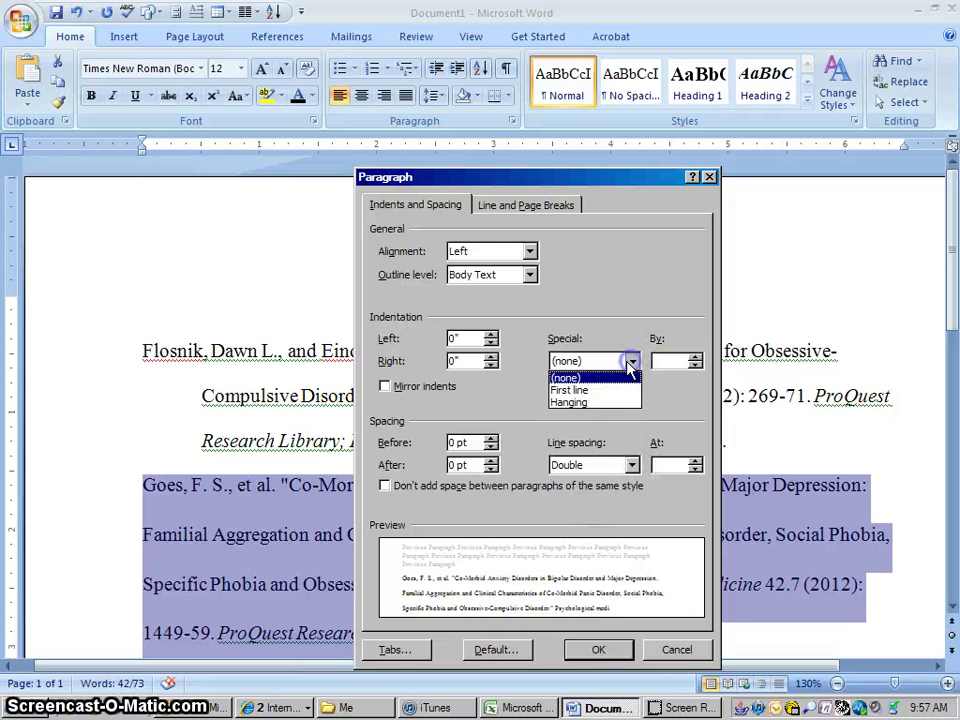
{"action": "left_click", "coordinate": [594, 401]}
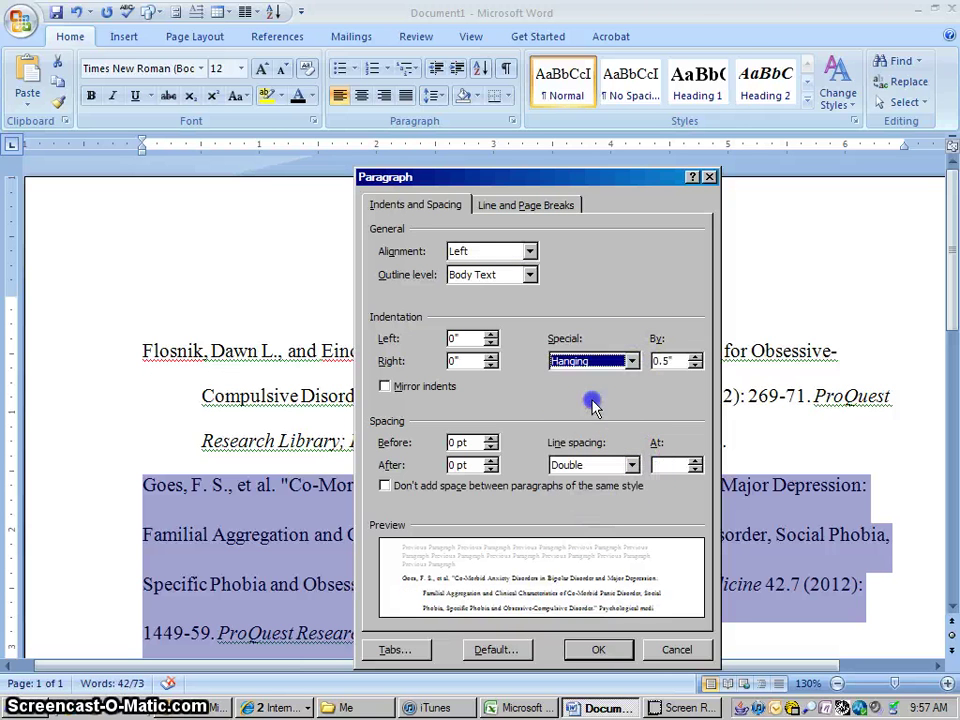
{"action": "left_click", "coordinate": [385, 486]}
{"action": "left_click", "coordinate": [595, 651]}
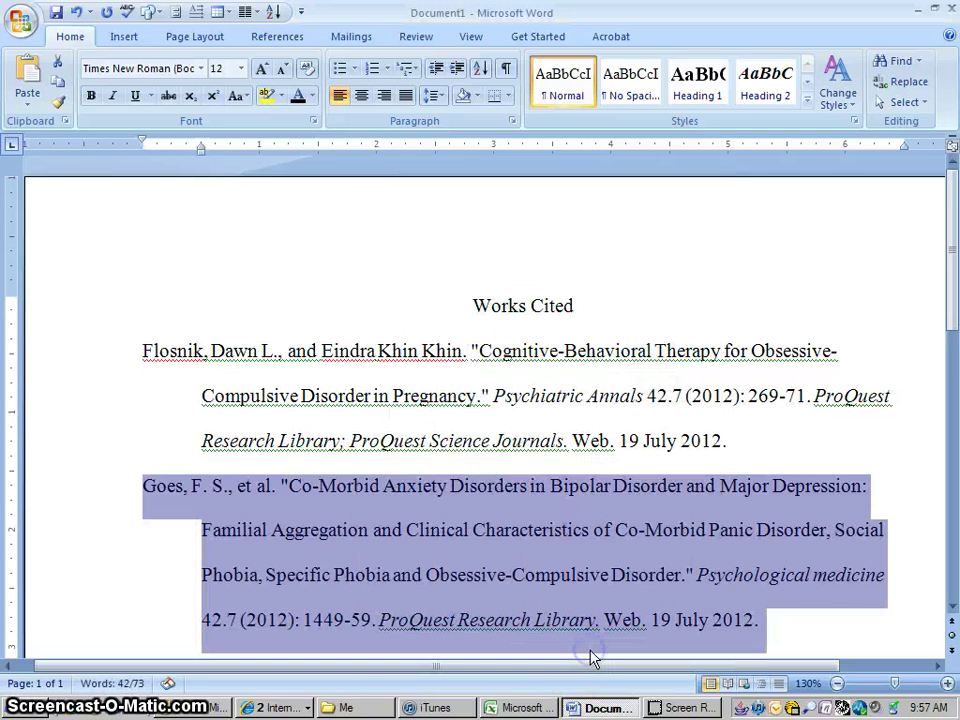
Step: Correct the journal title in the Goes et al. entry to 'Psychological Medicine' with a capital M
{"action": "left_click", "coordinate": [460, 494]}
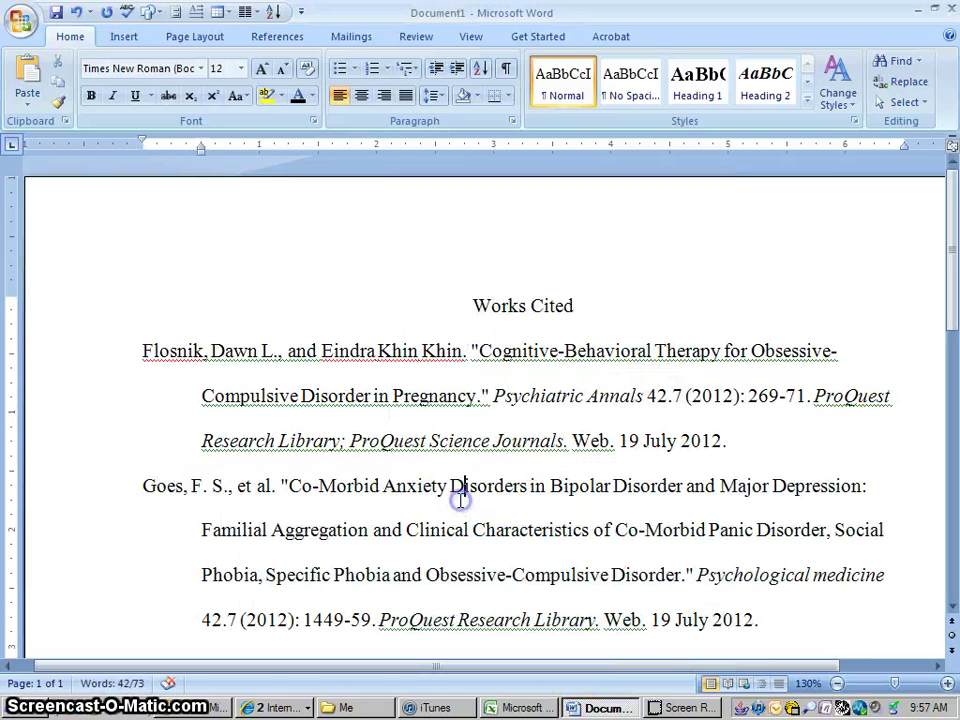
{"action": "left_click", "coordinate": [951, 605]}
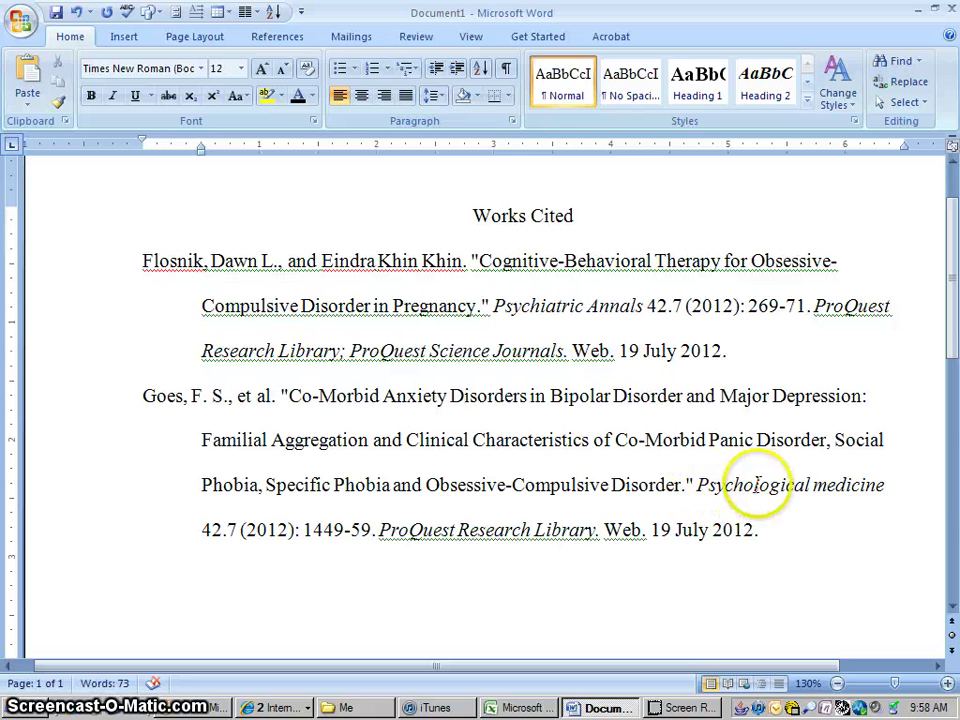
{"action": "left_click", "coordinate": [825, 486]}
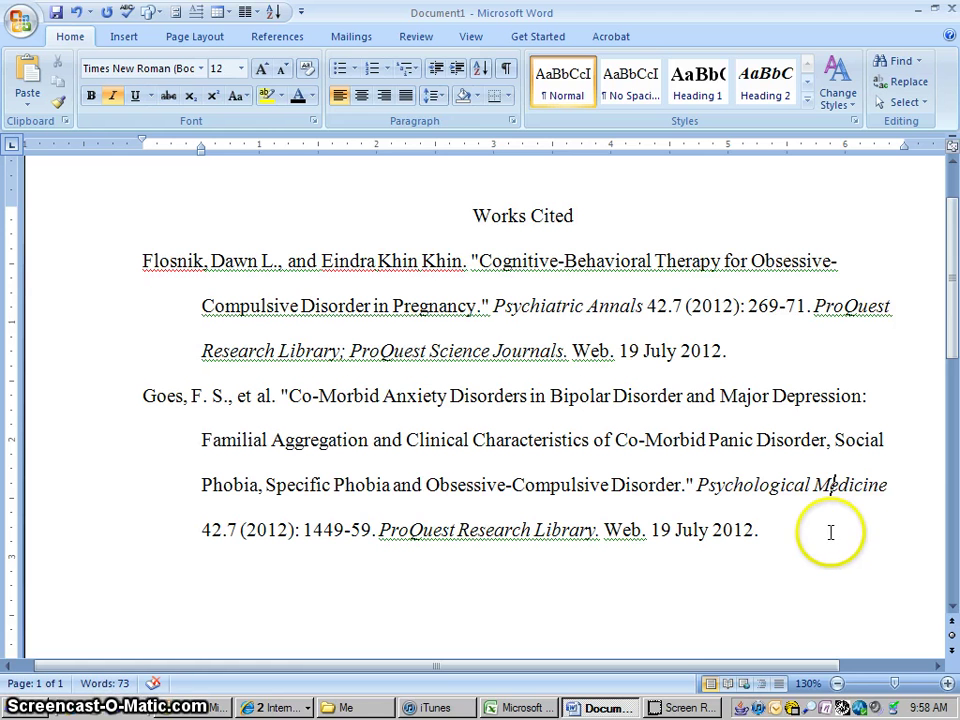
{"action": "left_click", "coordinate": [771, 524]}
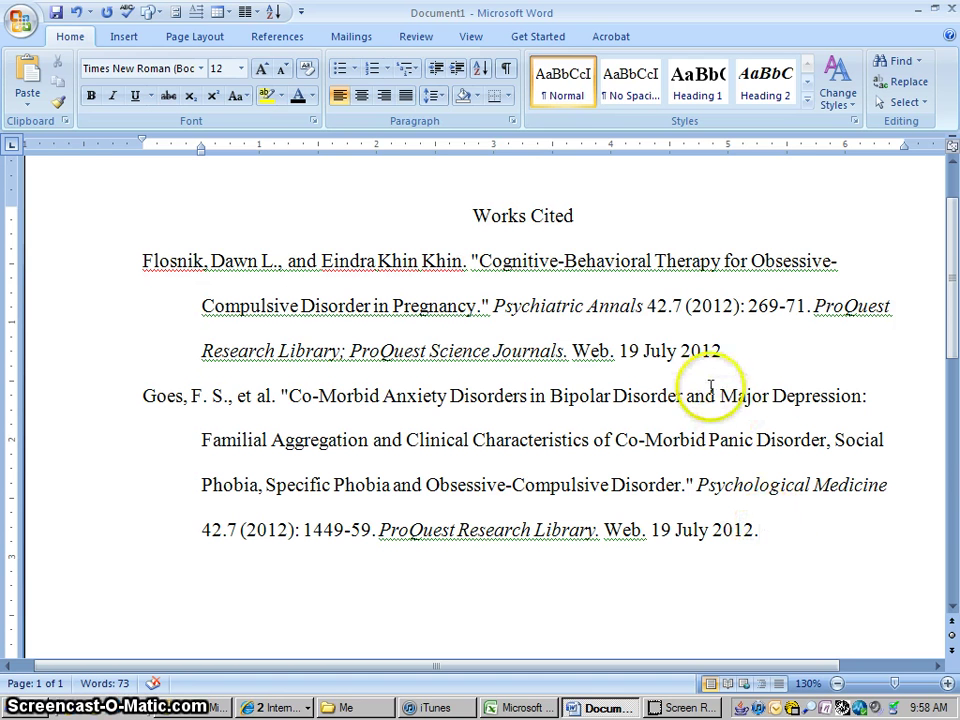